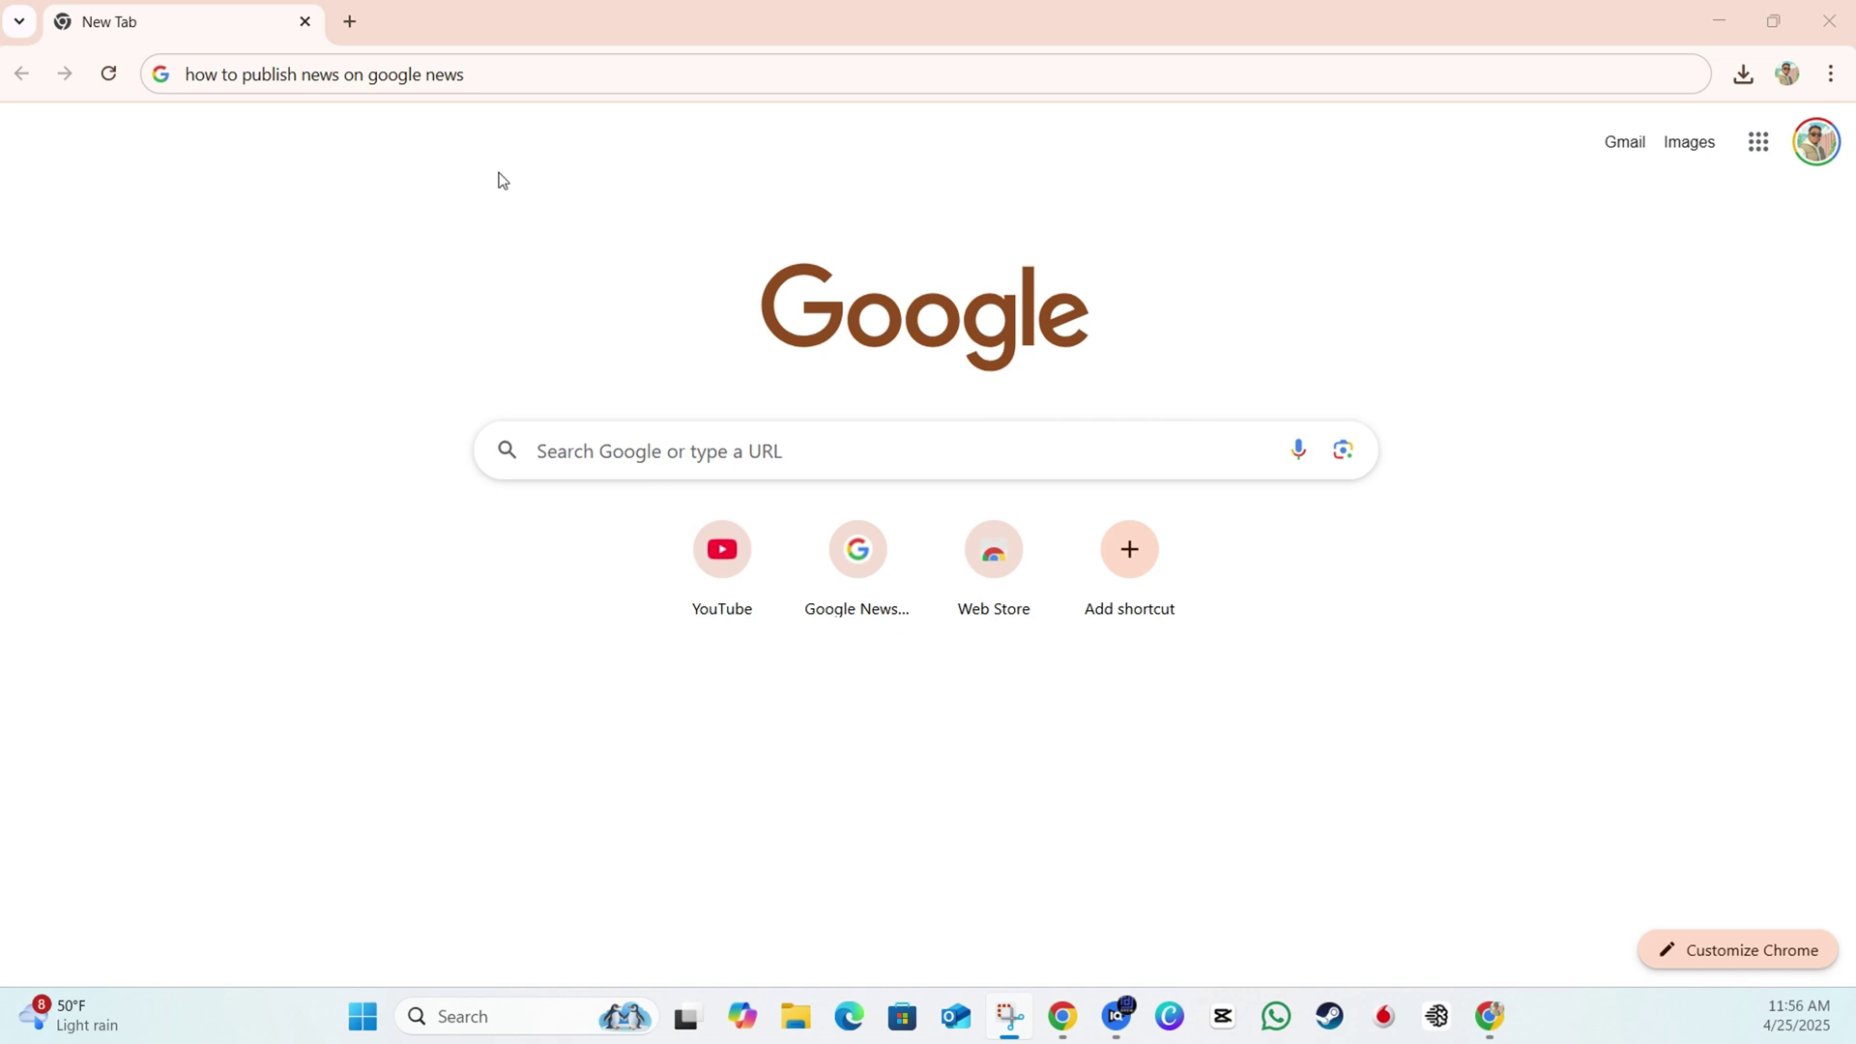
Step: Search how to publish news on Google News and open the Publisher Center guide result's link menu
{"action": "left_click", "coordinate": [528, 71]}
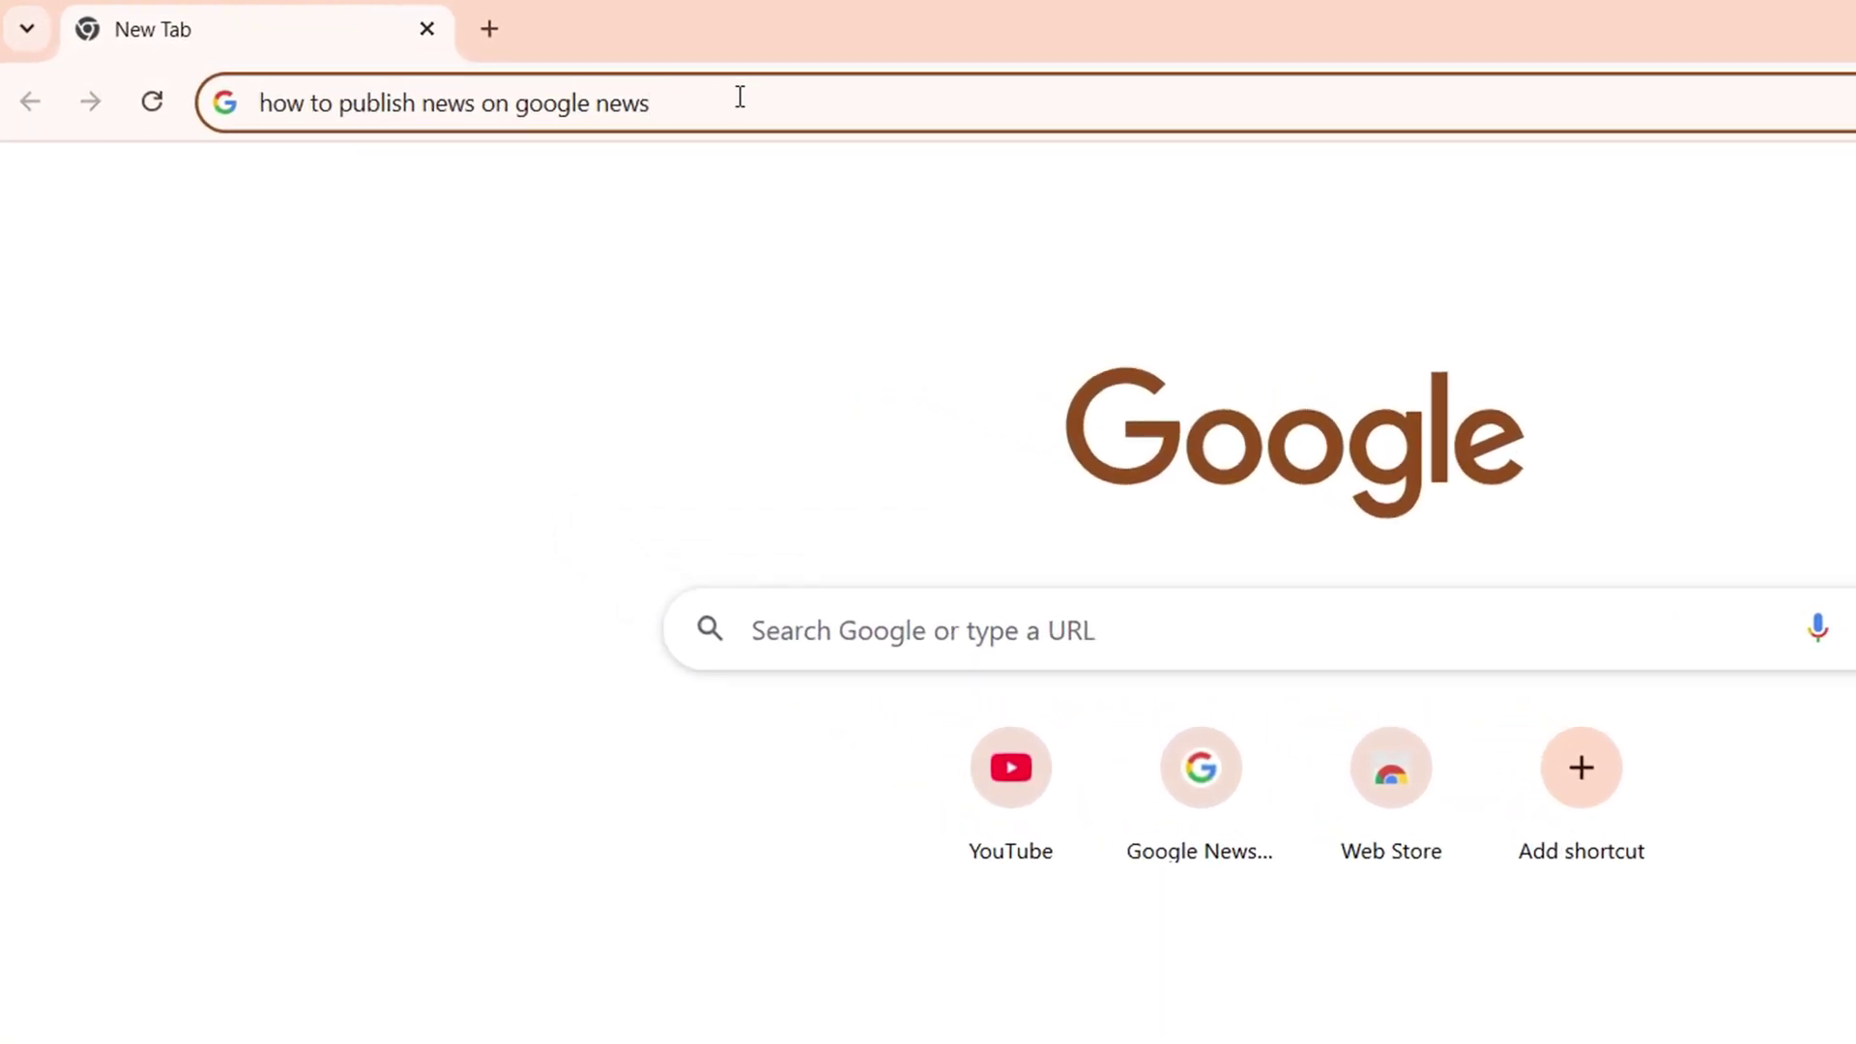
{"action": "key", "text": "Return"}
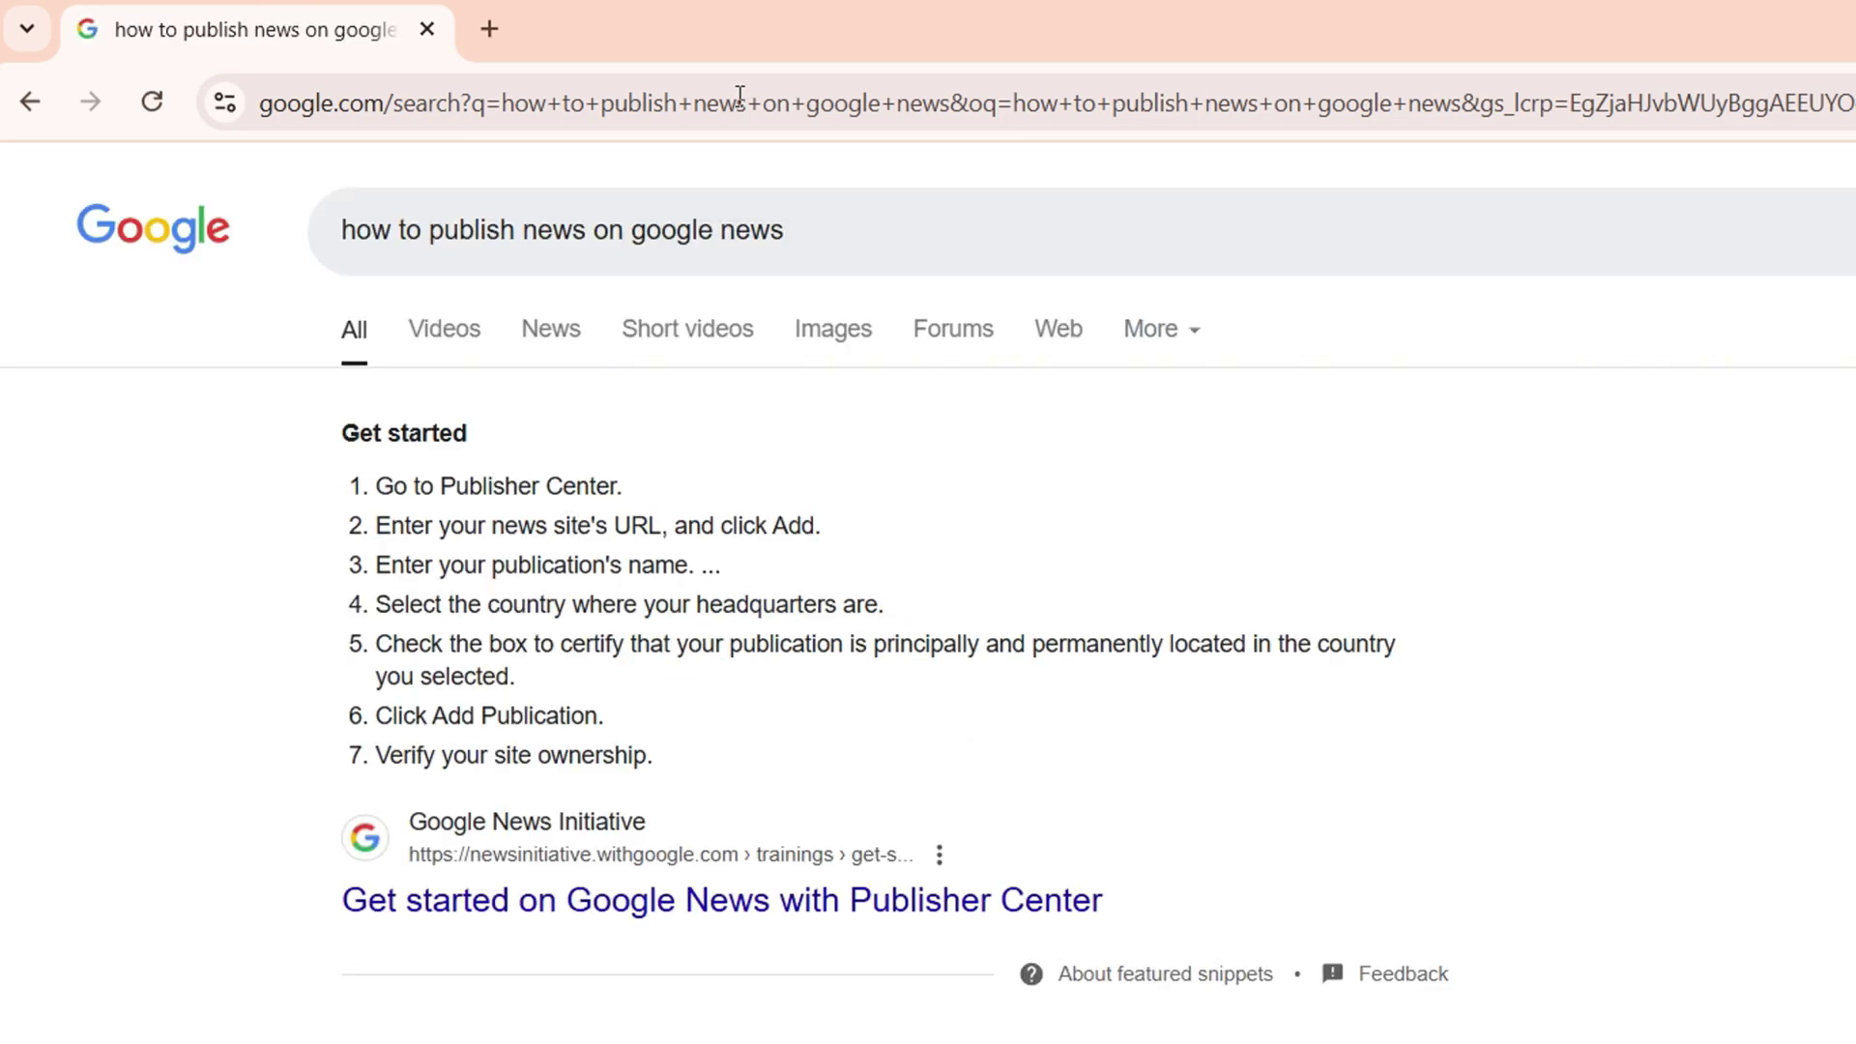
{"action": "right_click", "coordinate": [725, 905]}
Step: Open the Publisher Center guide in a new tab, then open its 'Go to Publisher Center' link in another tab
{"action": "left_click", "coordinate": [836, 739]}
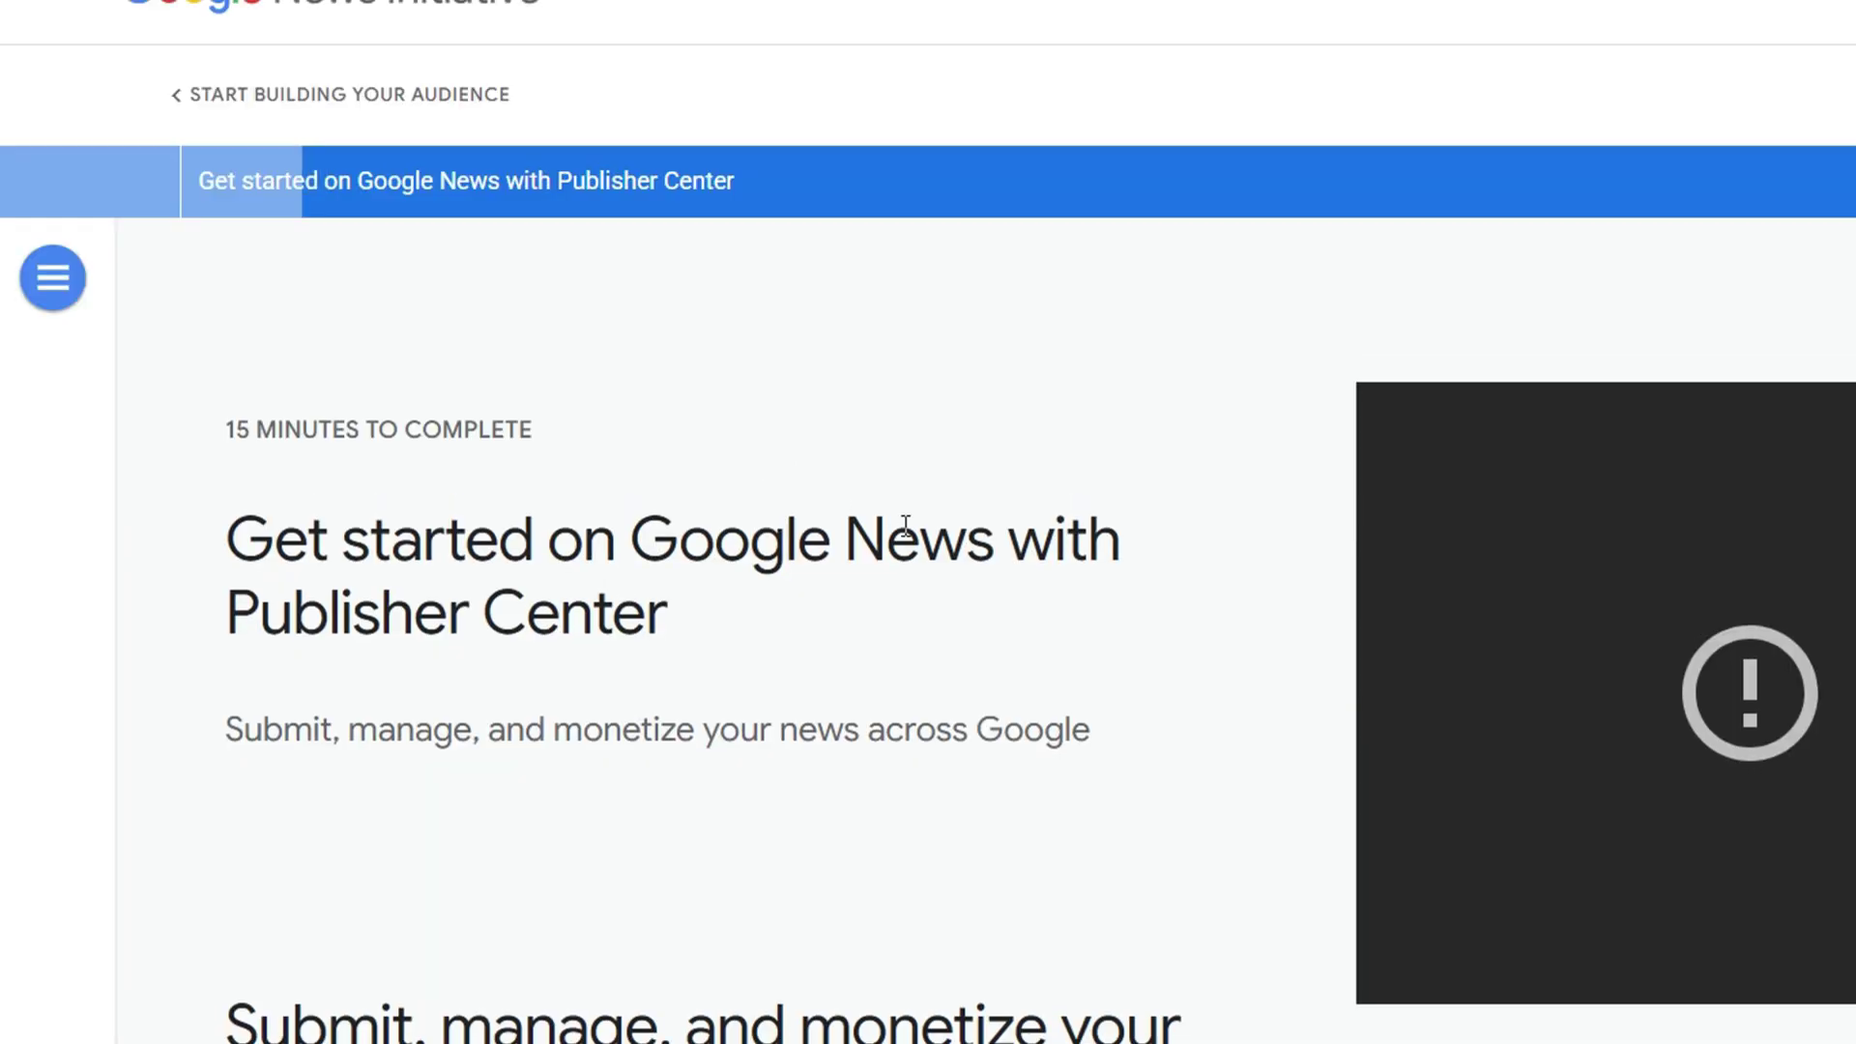
{"action": "scroll", "coordinate": [905, 525], "scroll_direction": "down", "scroll_amount": 10}
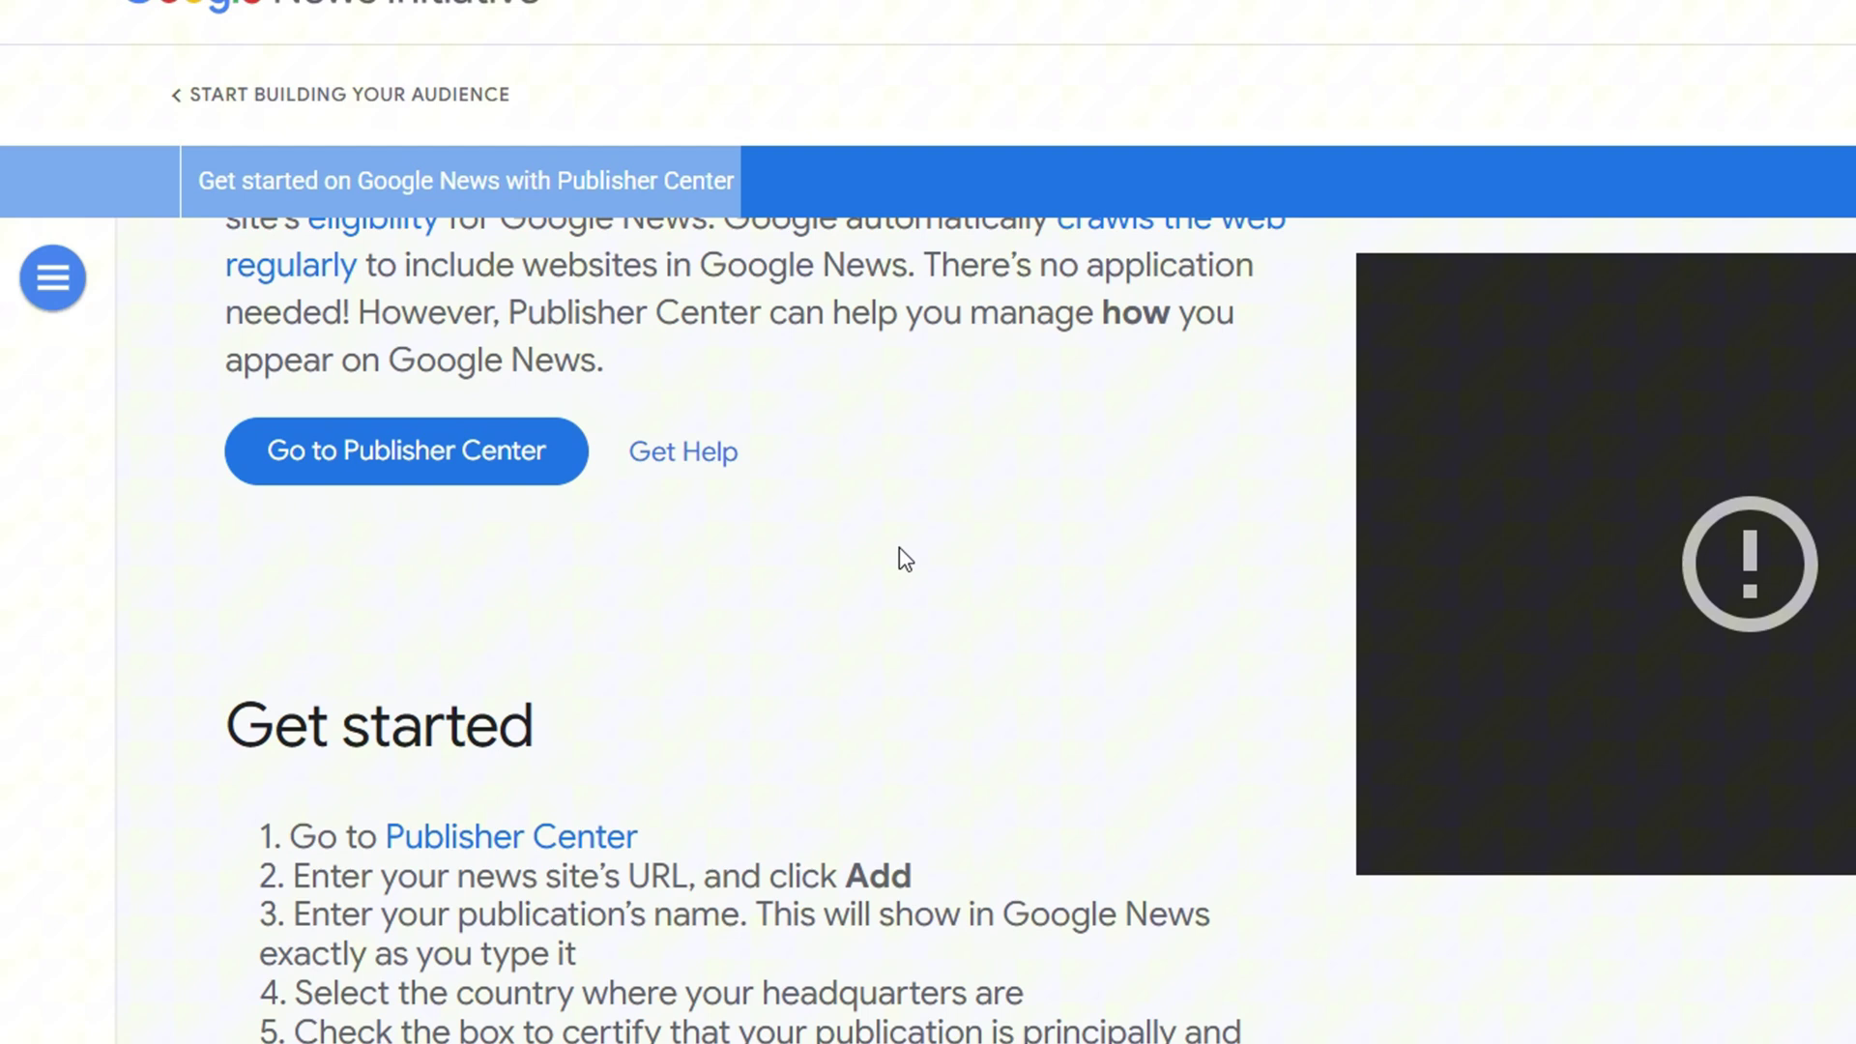
{"action": "scroll", "coordinate": [821, 622], "scroll_direction": "down", "scroll_amount": 2}
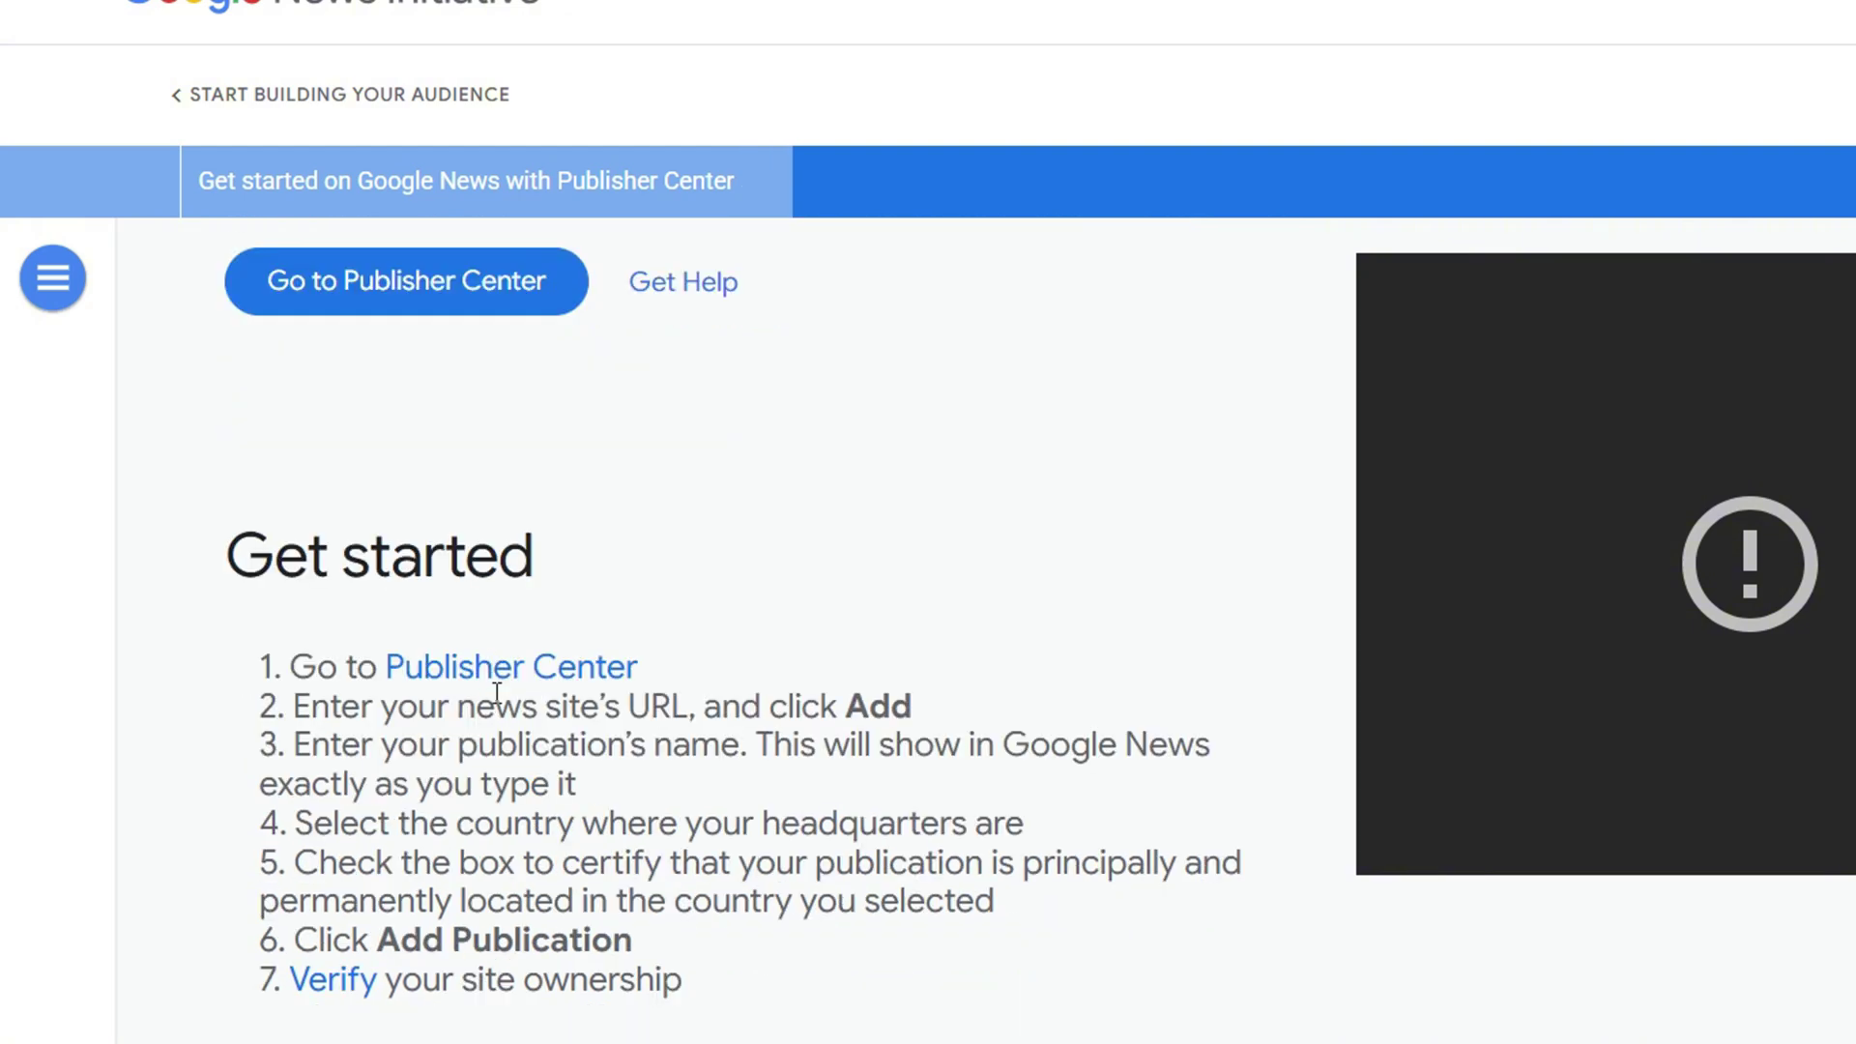
{"action": "scroll", "coordinate": [545, 682], "scroll_direction": "up", "scroll_amount": 2}
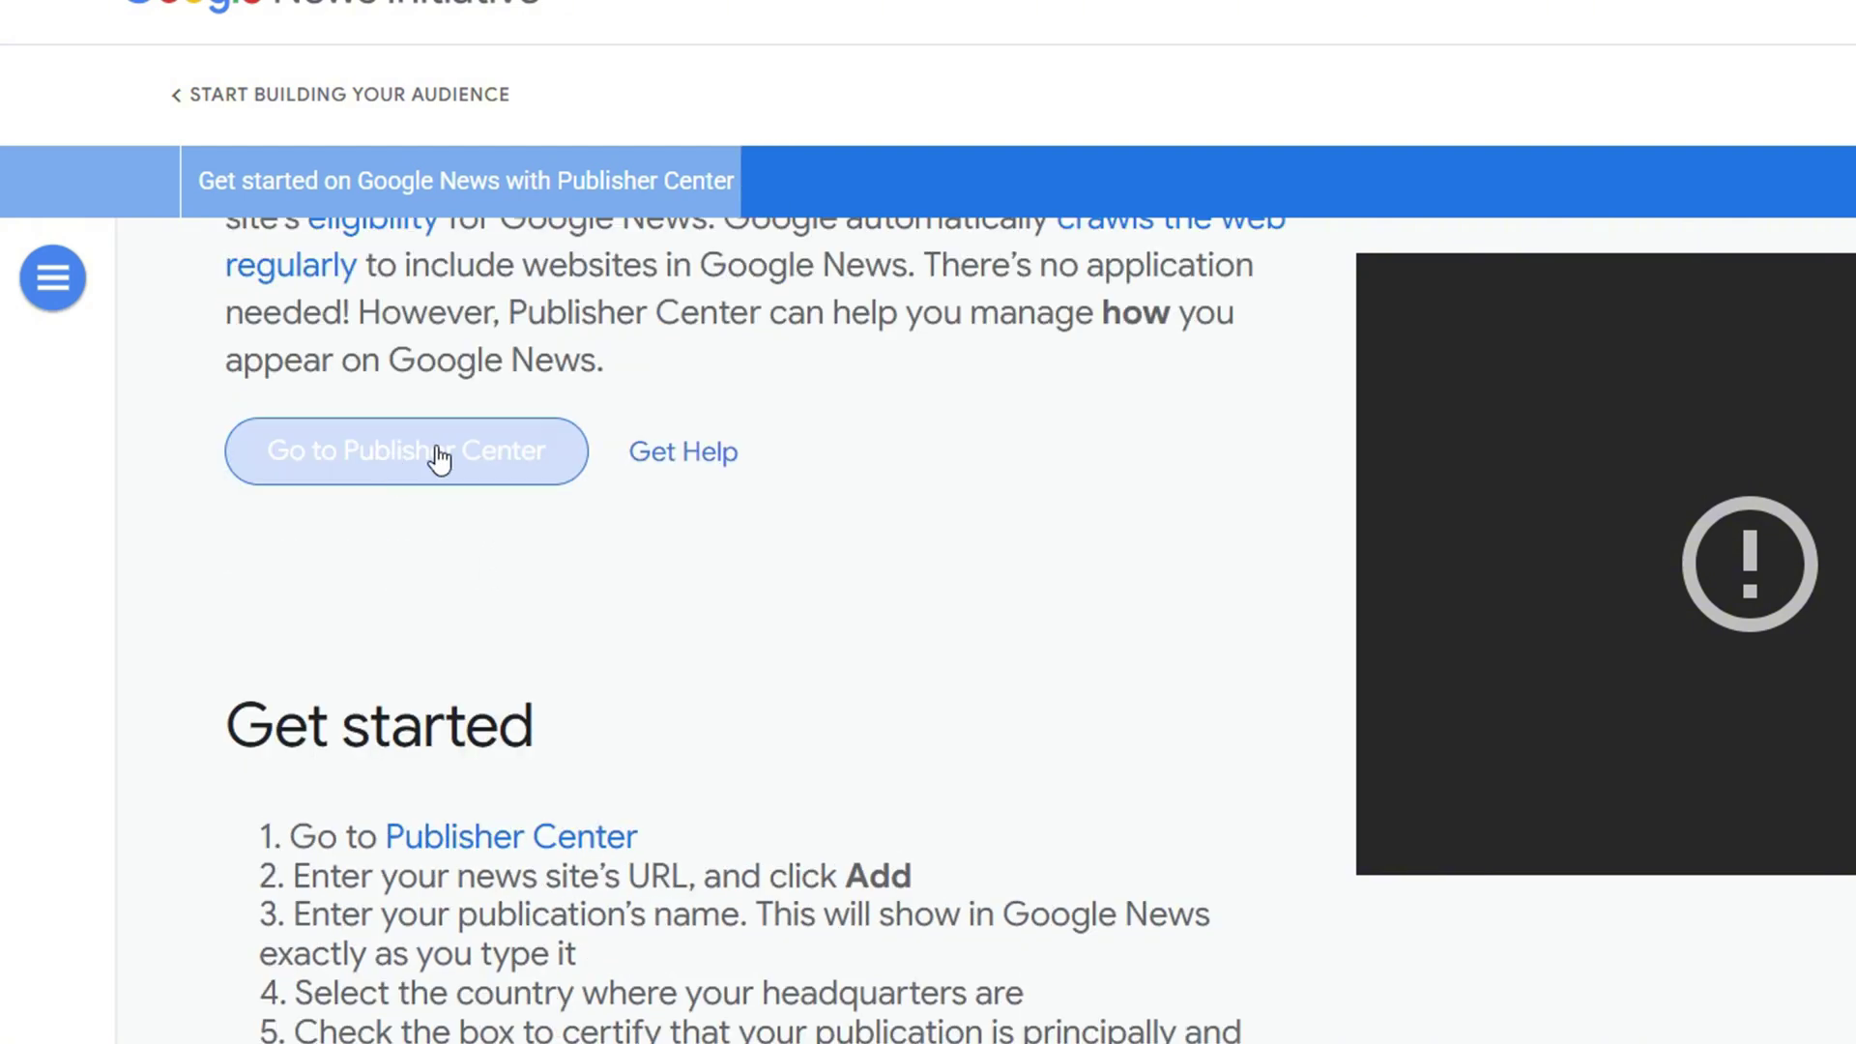
{"action": "right_click", "coordinate": [381, 473]}
{"action": "left_click", "coordinate": [484, 501]}
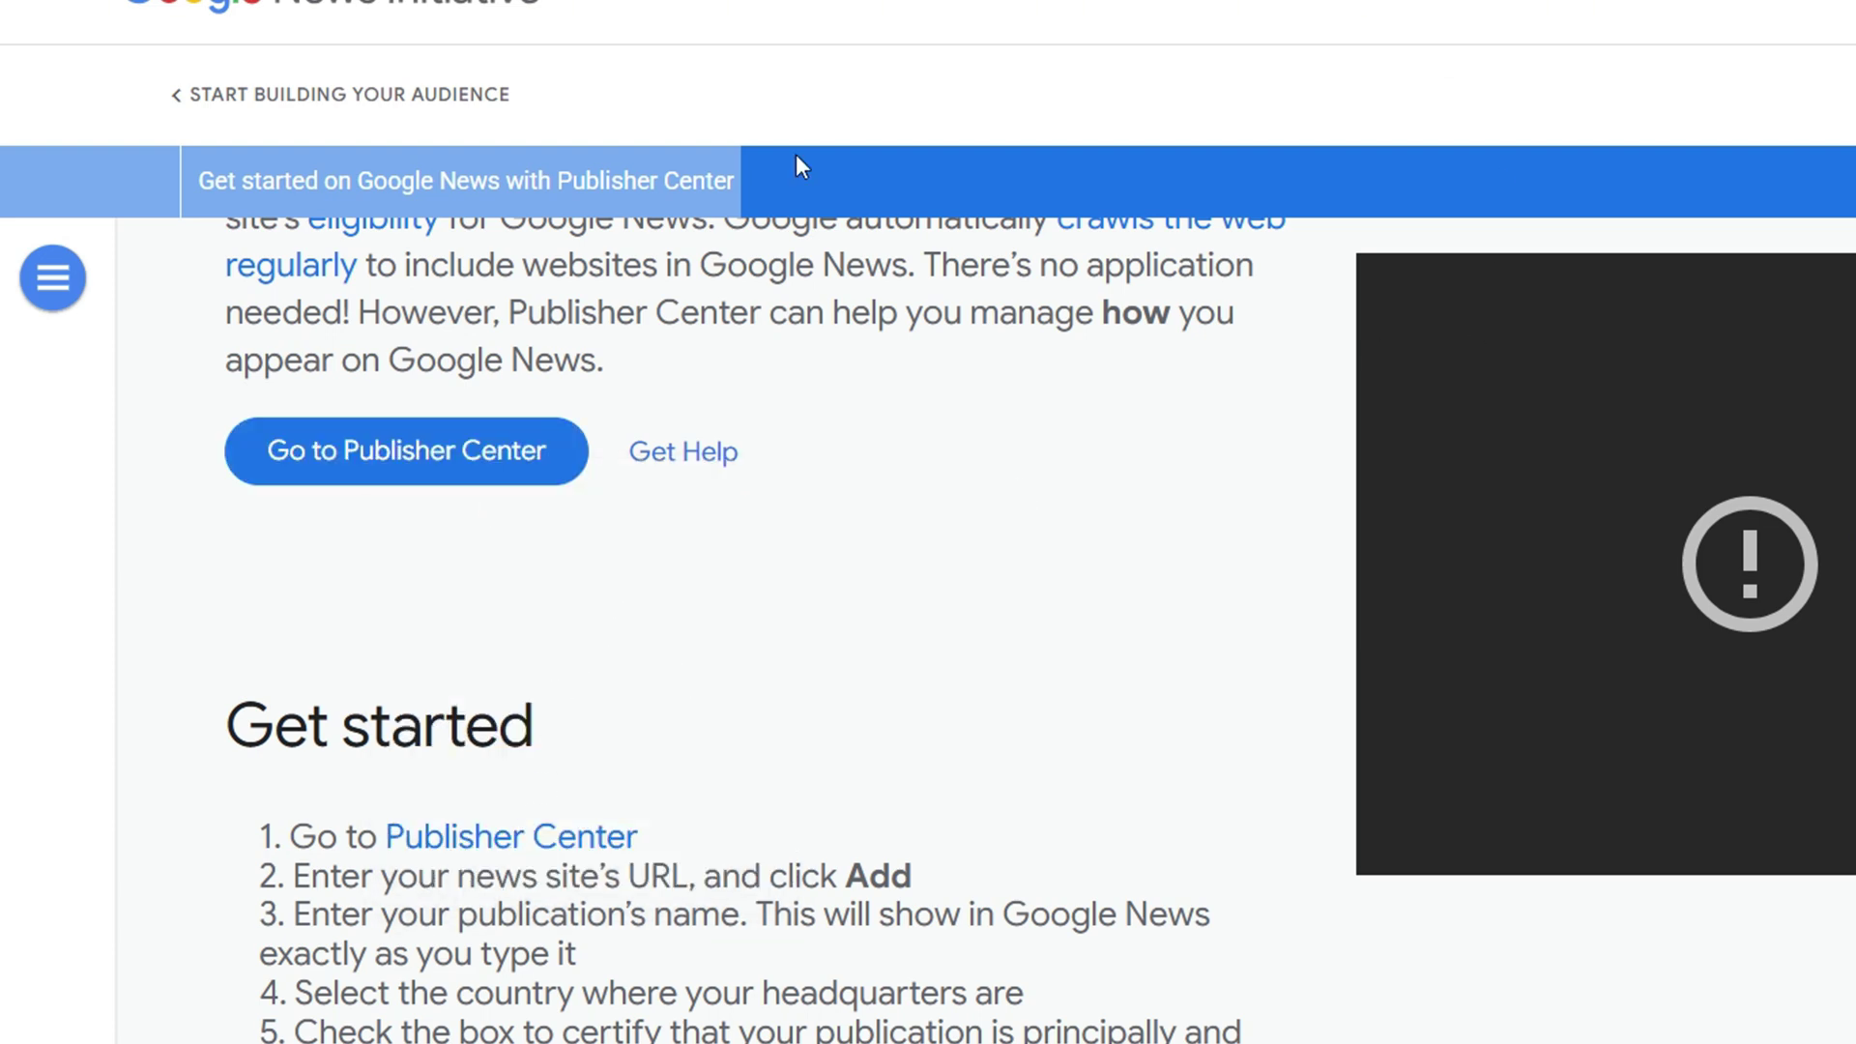
{"action": "scroll", "coordinate": [657, 557], "scroll_direction": "down", "scroll_amount": 4}
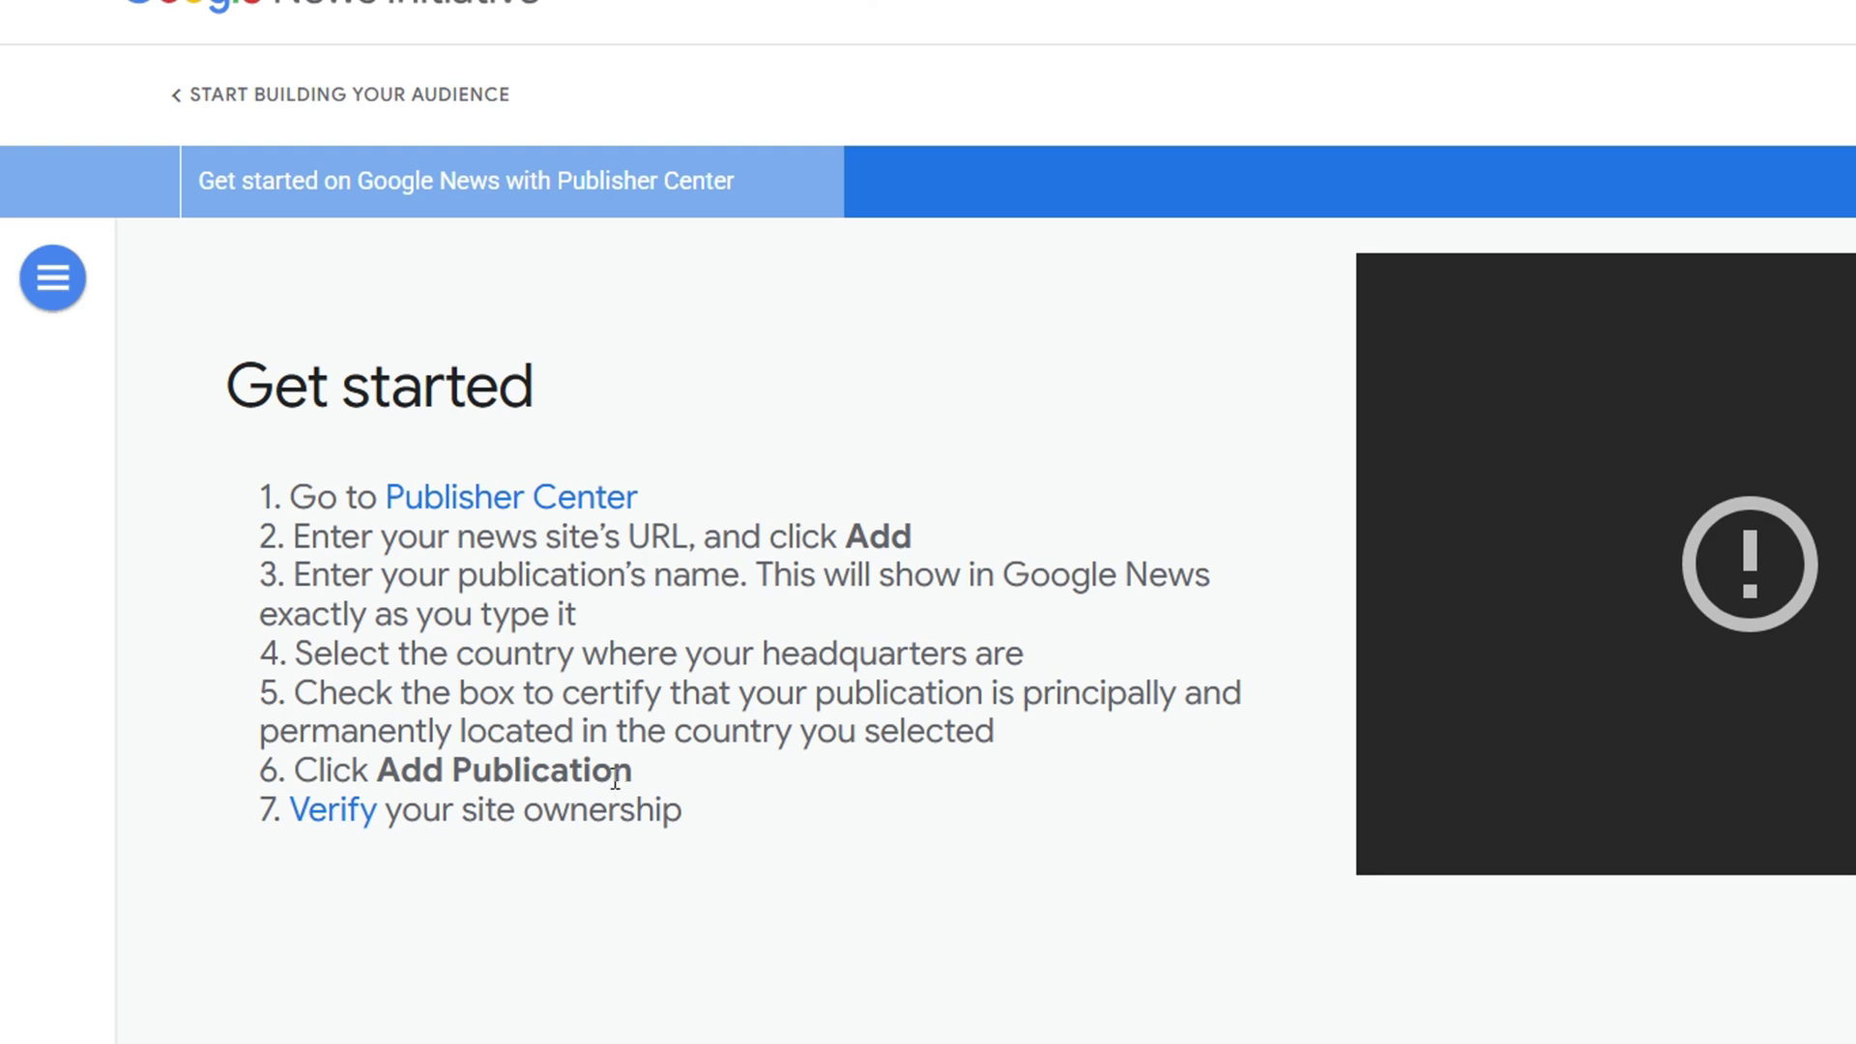
Step: Open the guide's Verify step (site verification page) in a new tab and return to Publisher Center
{"action": "right_click", "coordinate": [338, 817]}
{"action": "left_click", "coordinate": [477, 426]}
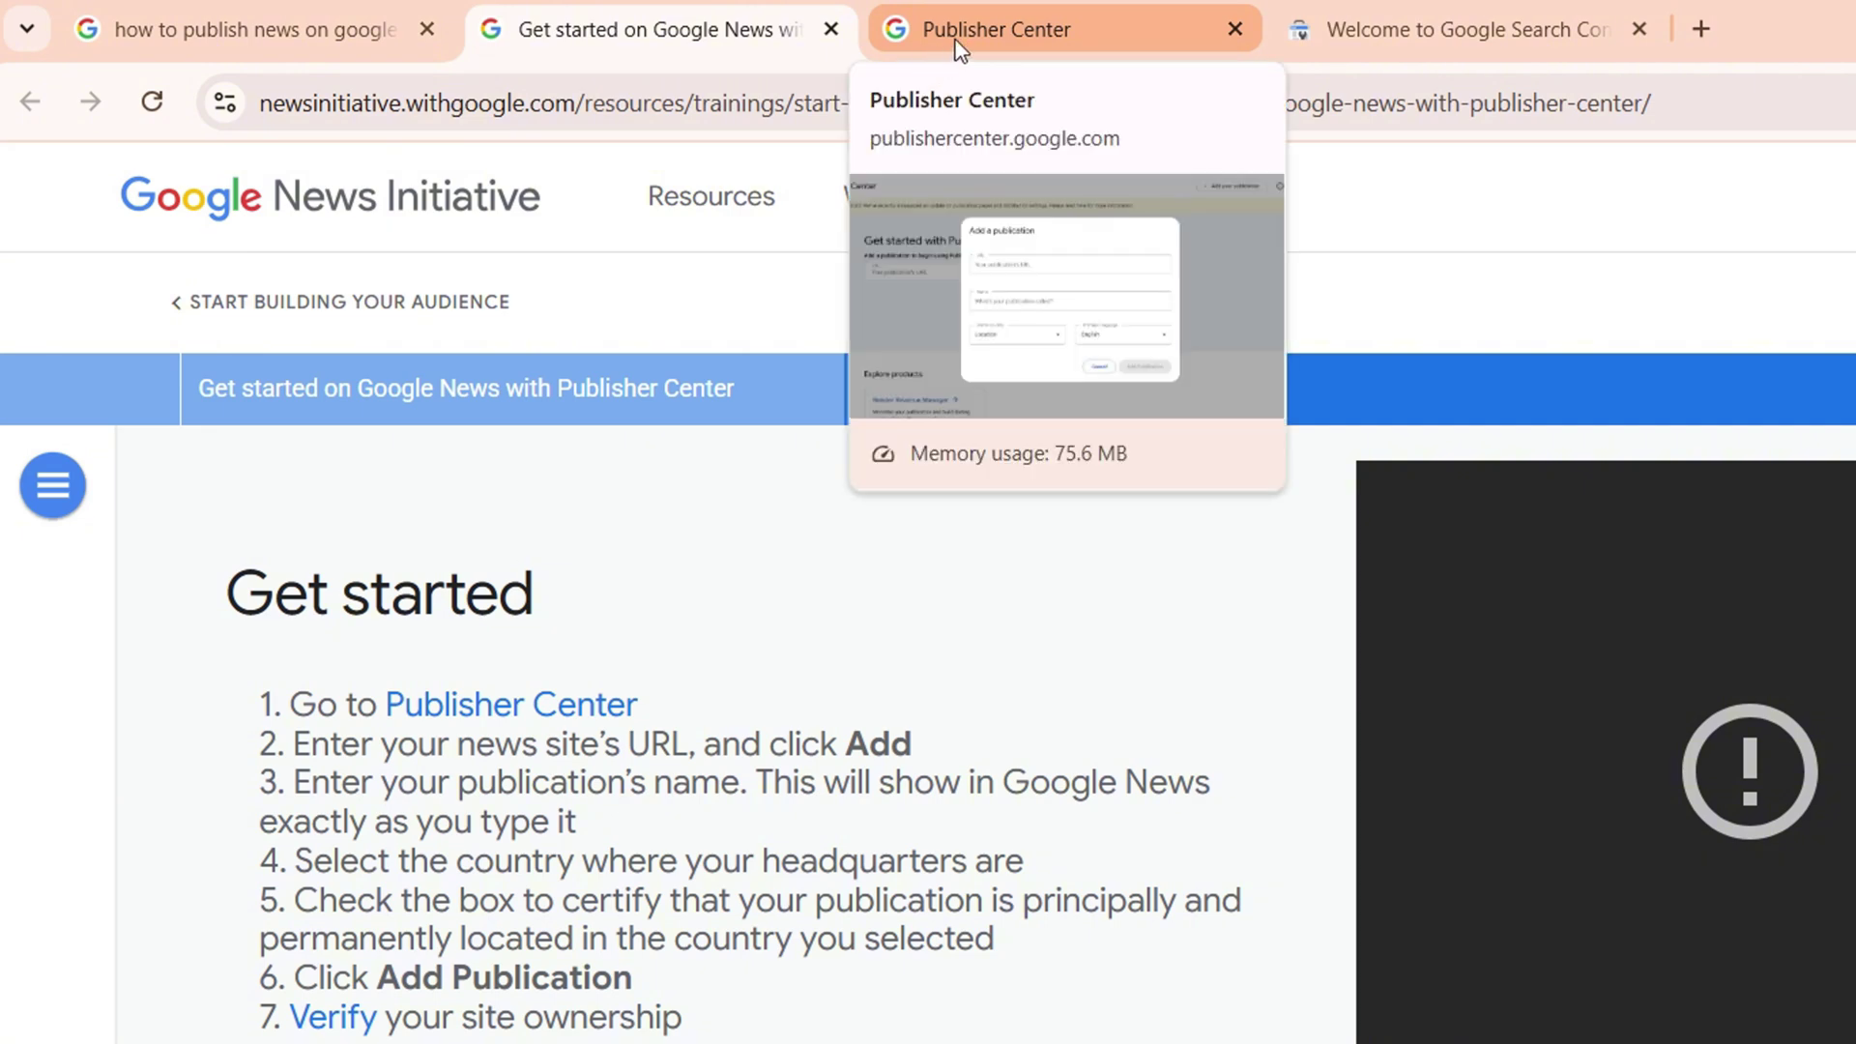
{"action": "left_click", "coordinate": [960, 44]}
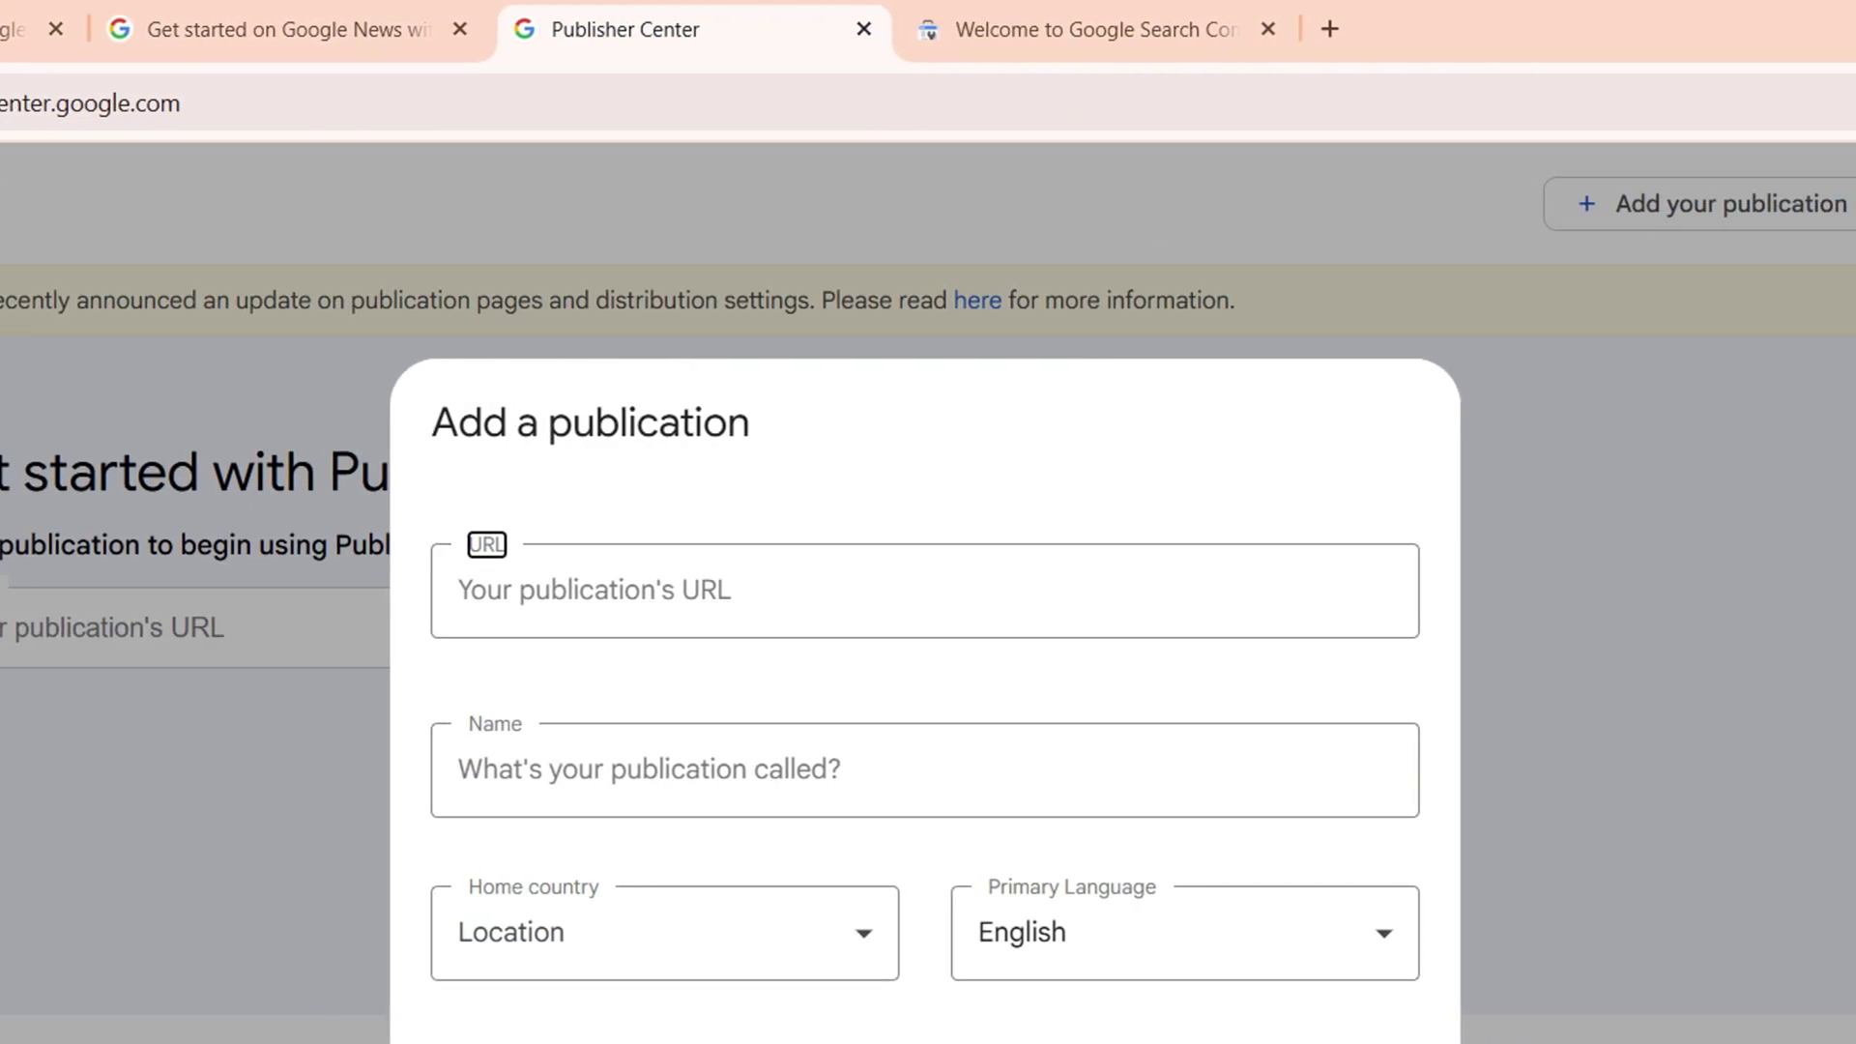
Step: Compare the guide steps with the Add a publication form, selecting its URL and Name fields
{"action": "left_click", "coordinate": [310, 44]}
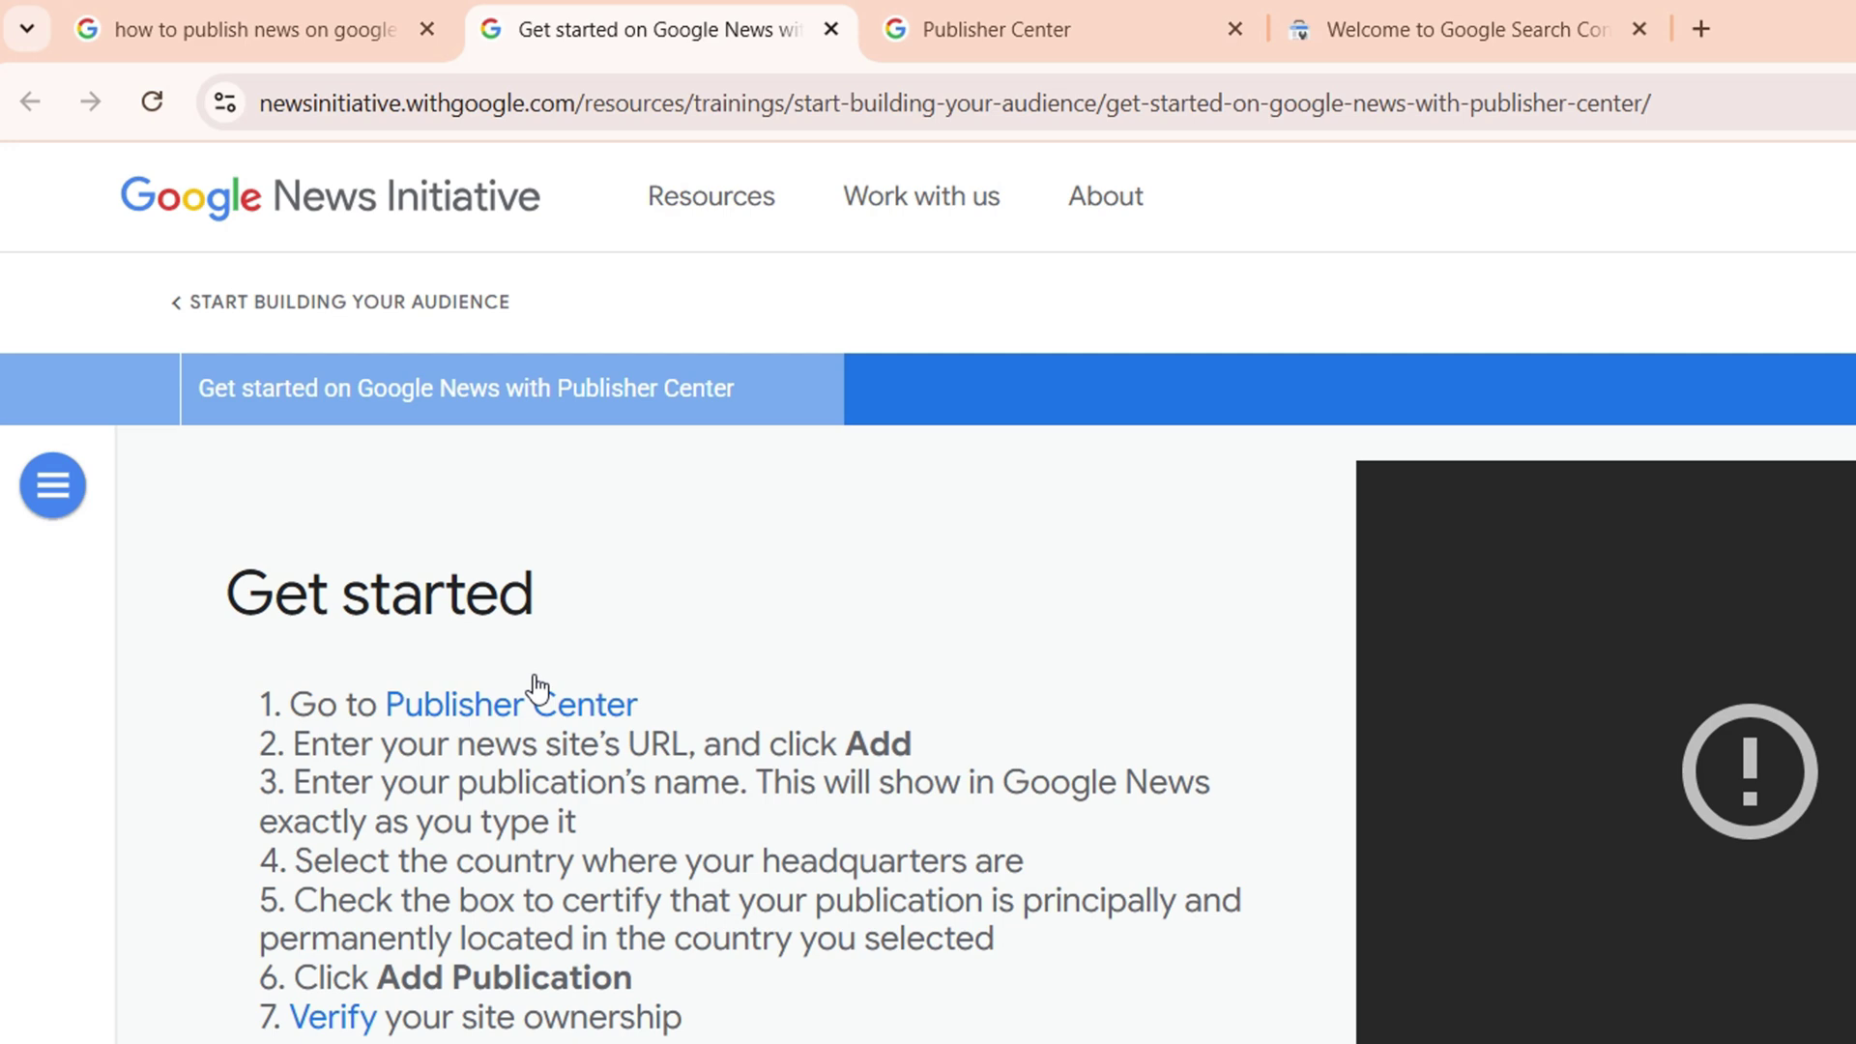
{"action": "left_click", "coordinate": [963, 37]}
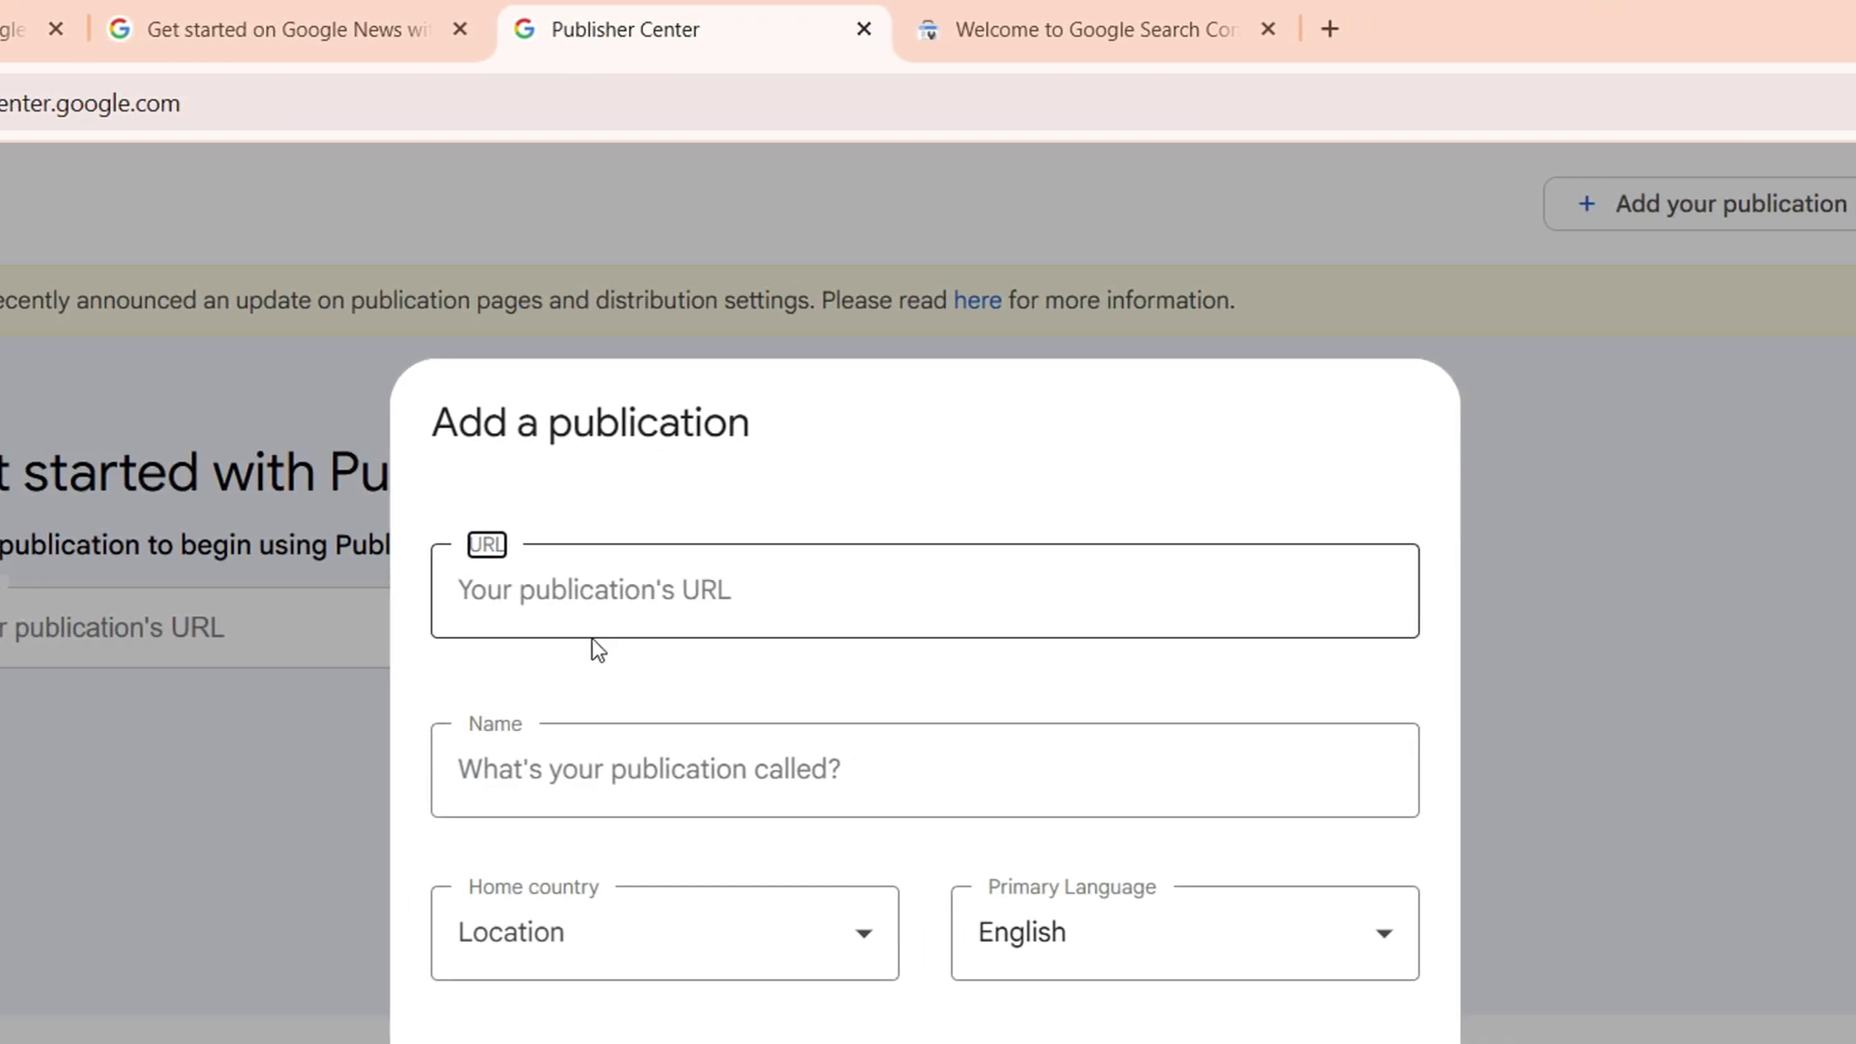
{"action": "left_click", "coordinate": [1047, 590]}
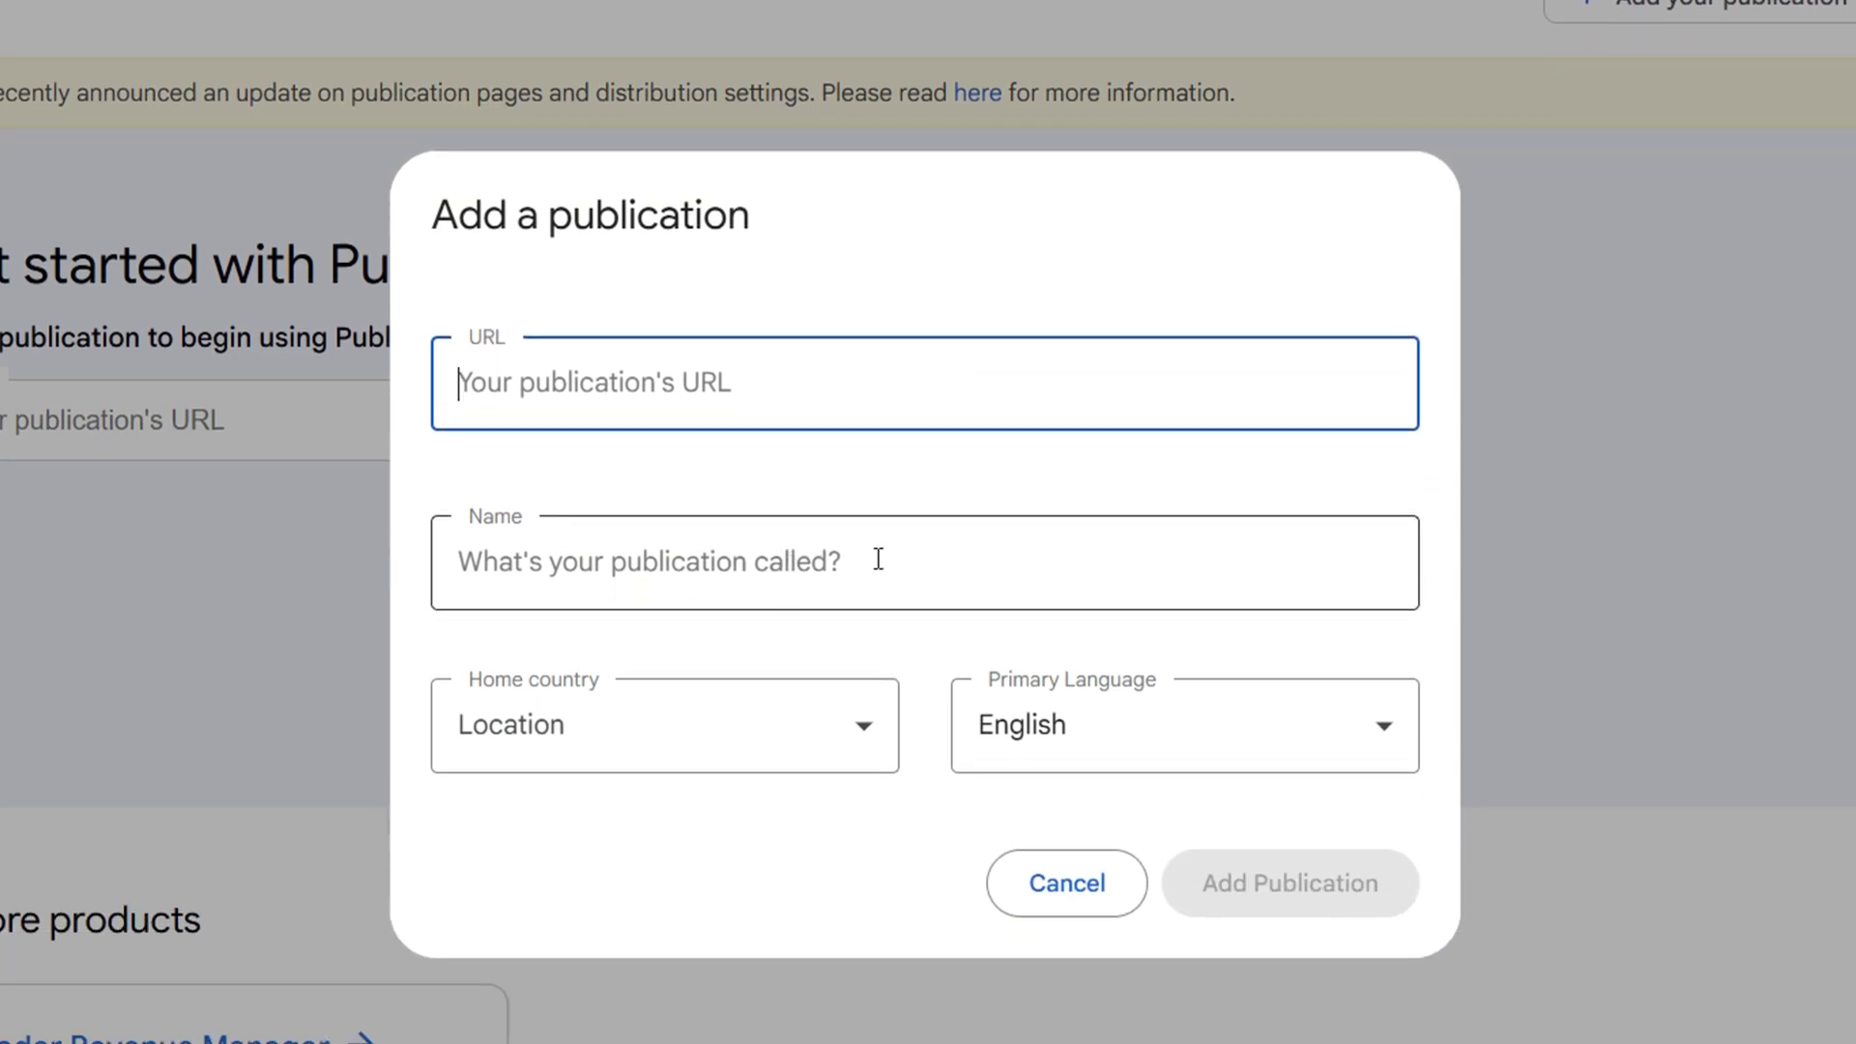
{"action": "left_click", "coordinate": [878, 570]}
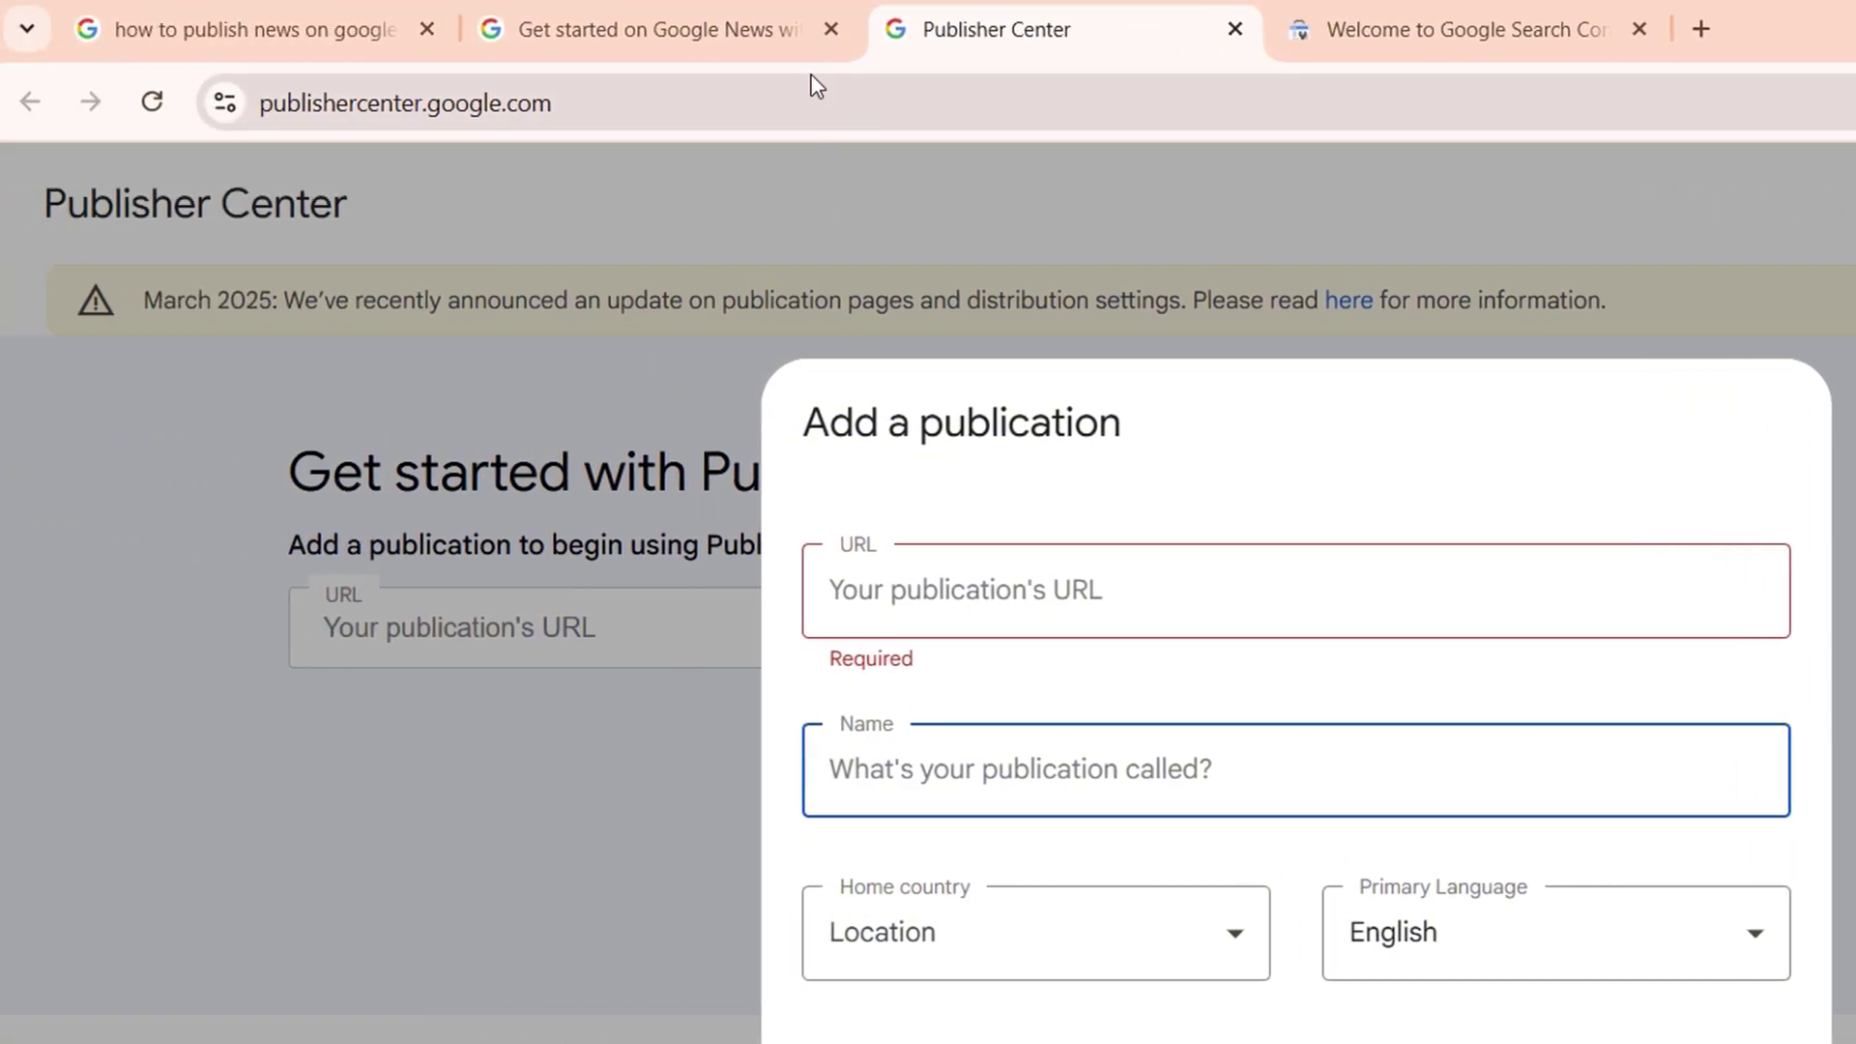
{"action": "left_click", "coordinate": [368, 29]}
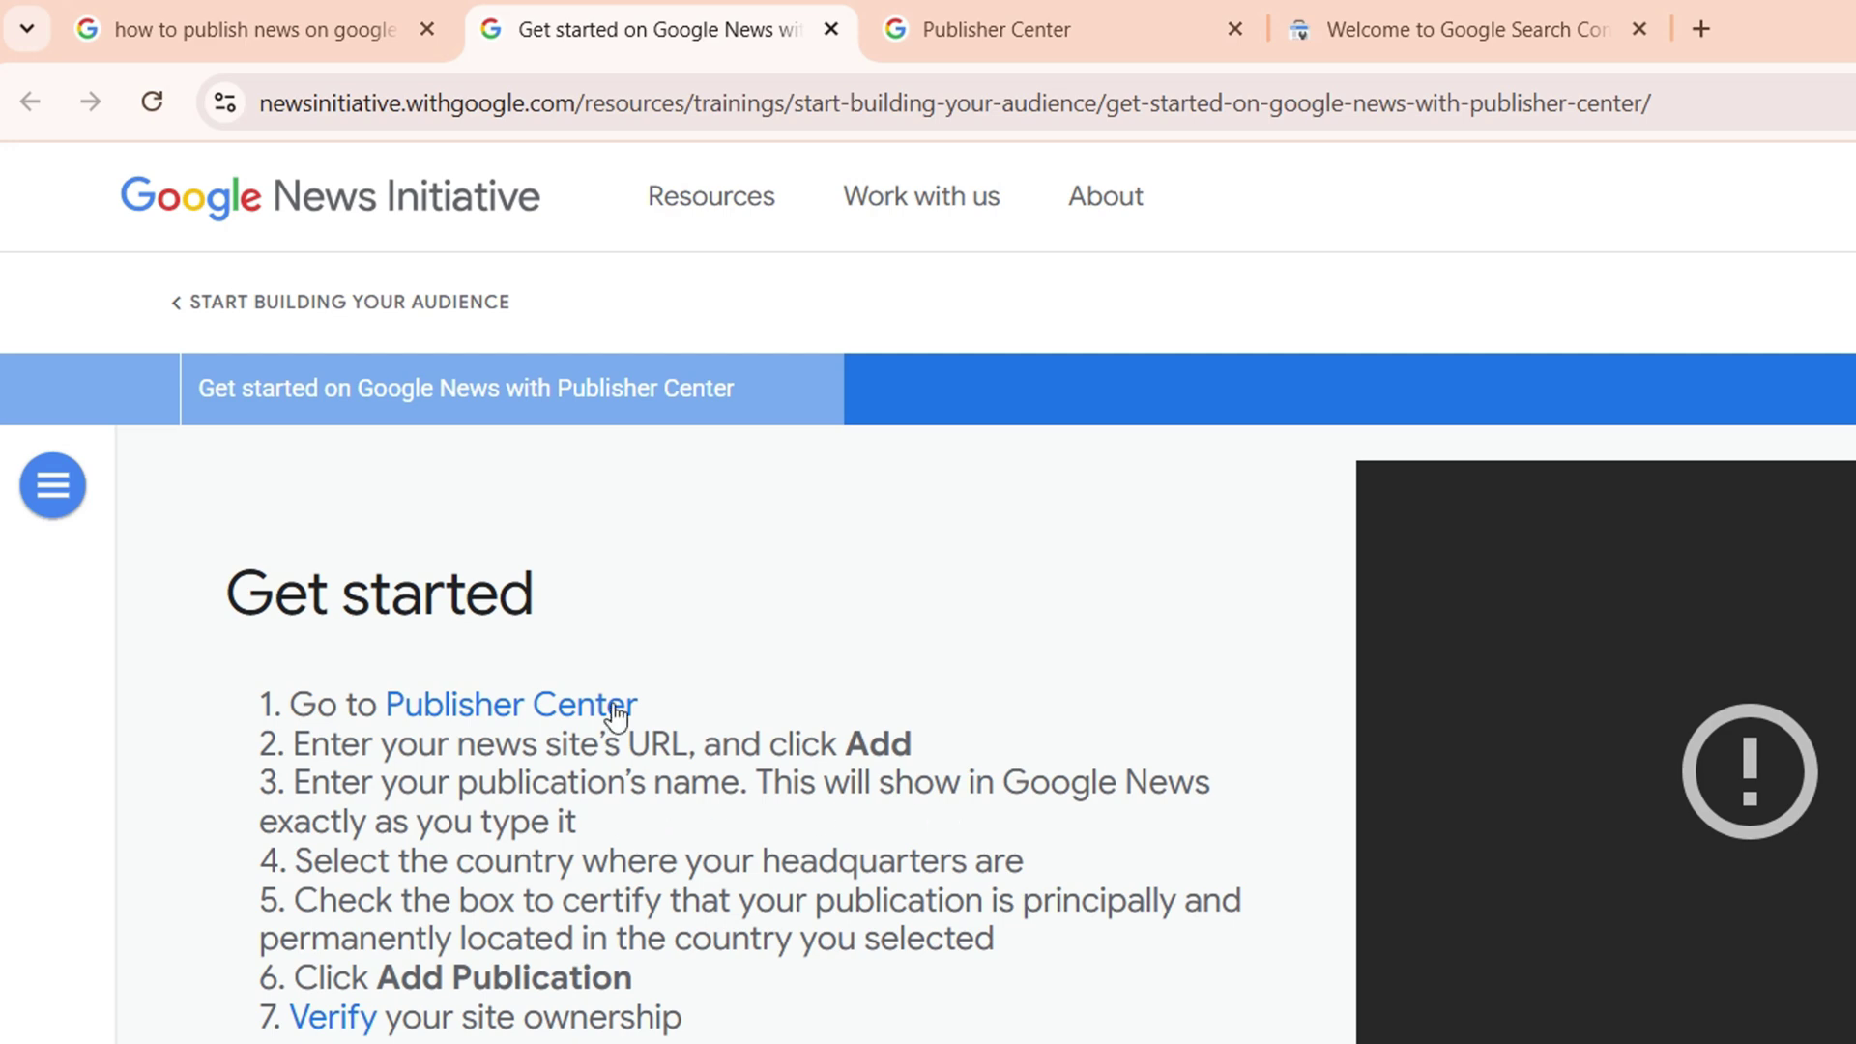
{"action": "left_click", "coordinate": [968, 31]}
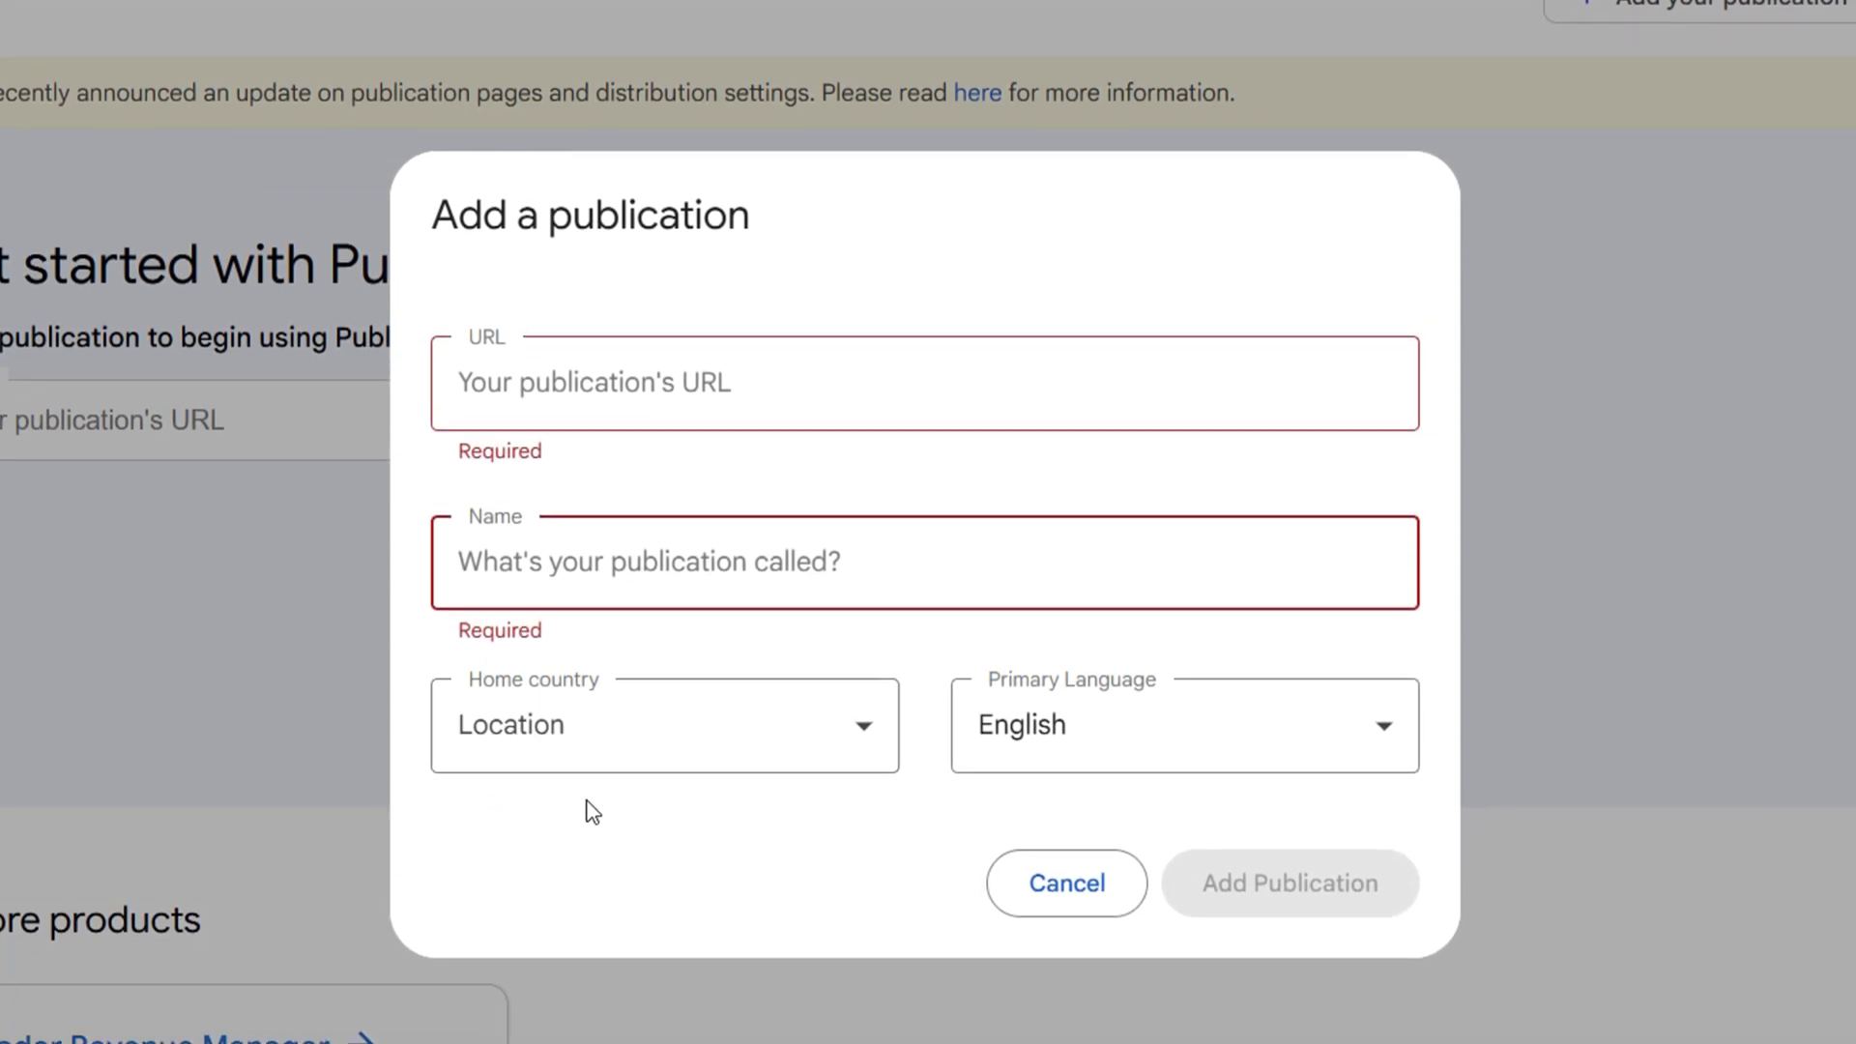
Step: Set the home country to Canada and keep English as the primary language
{"action": "left_click", "coordinate": [745, 754]}
{"action": "scroll", "coordinate": [663, 431], "scroll_direction": "down", "scroll_amount": 20}
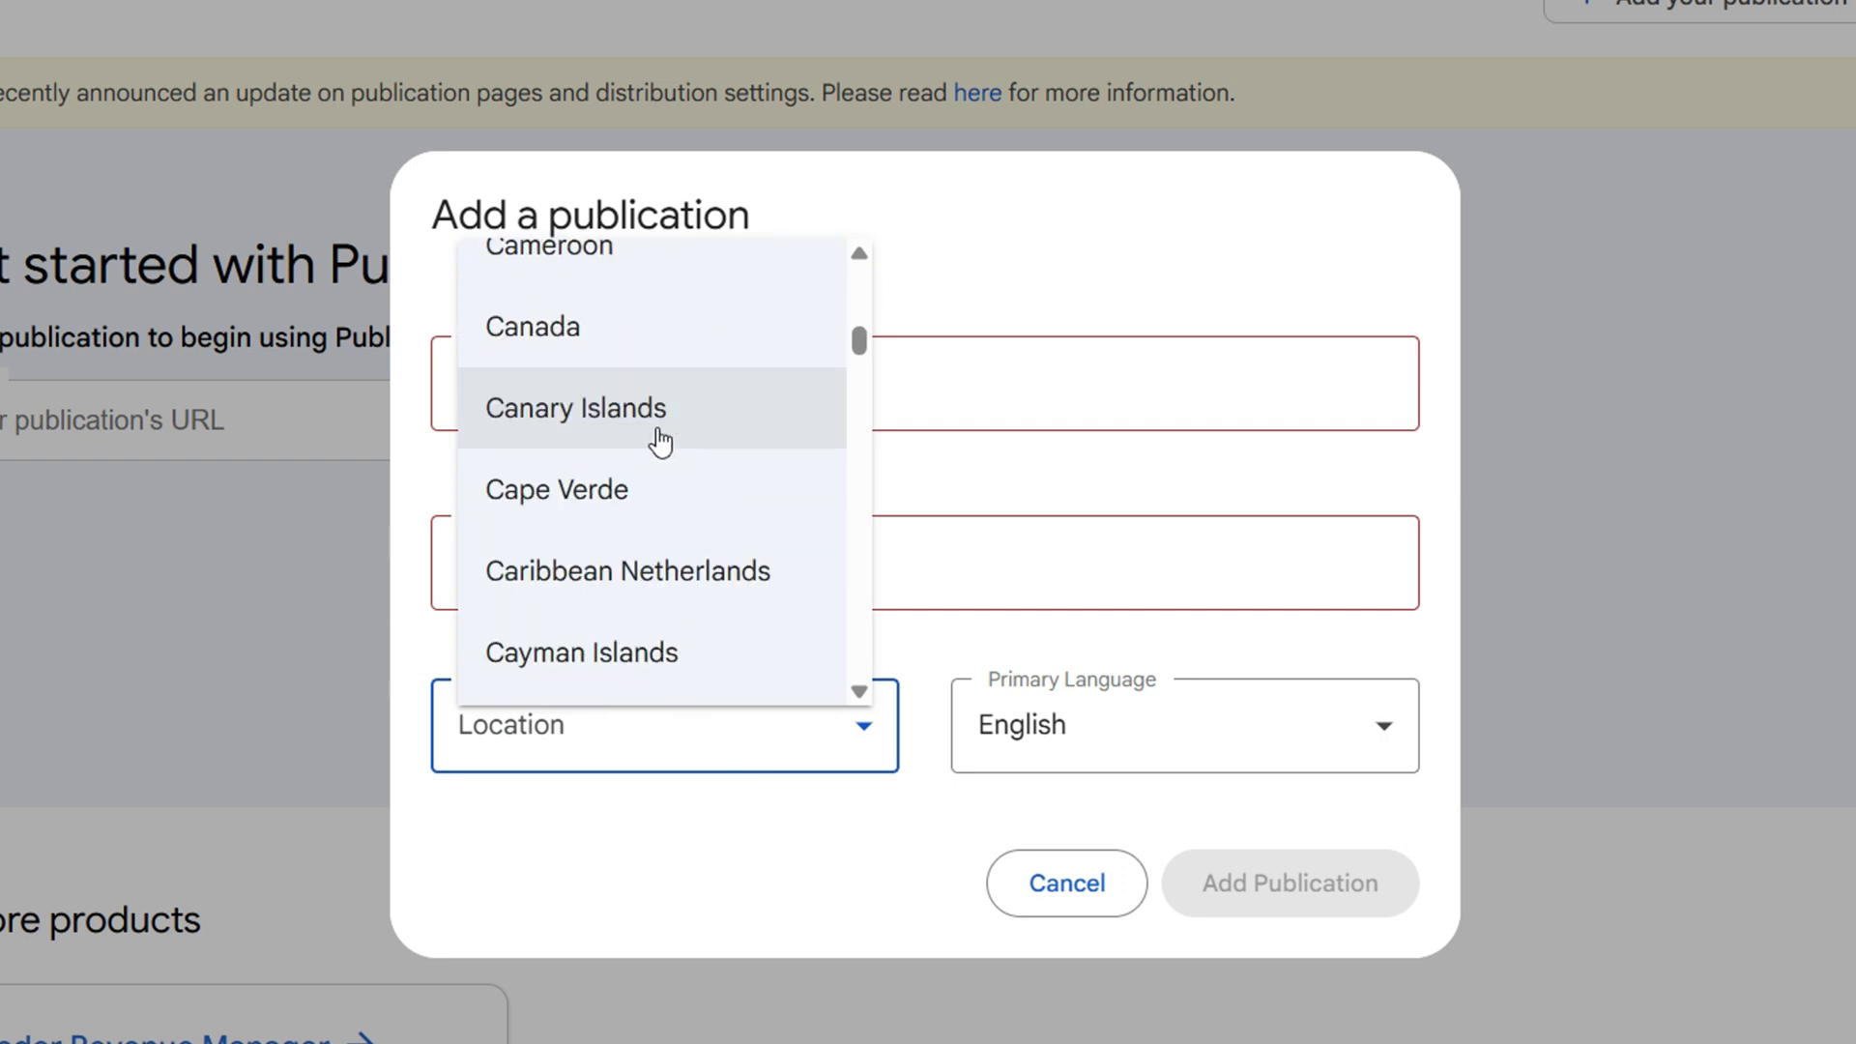
{"action": "left_click", "coordinate": [613, 328]}
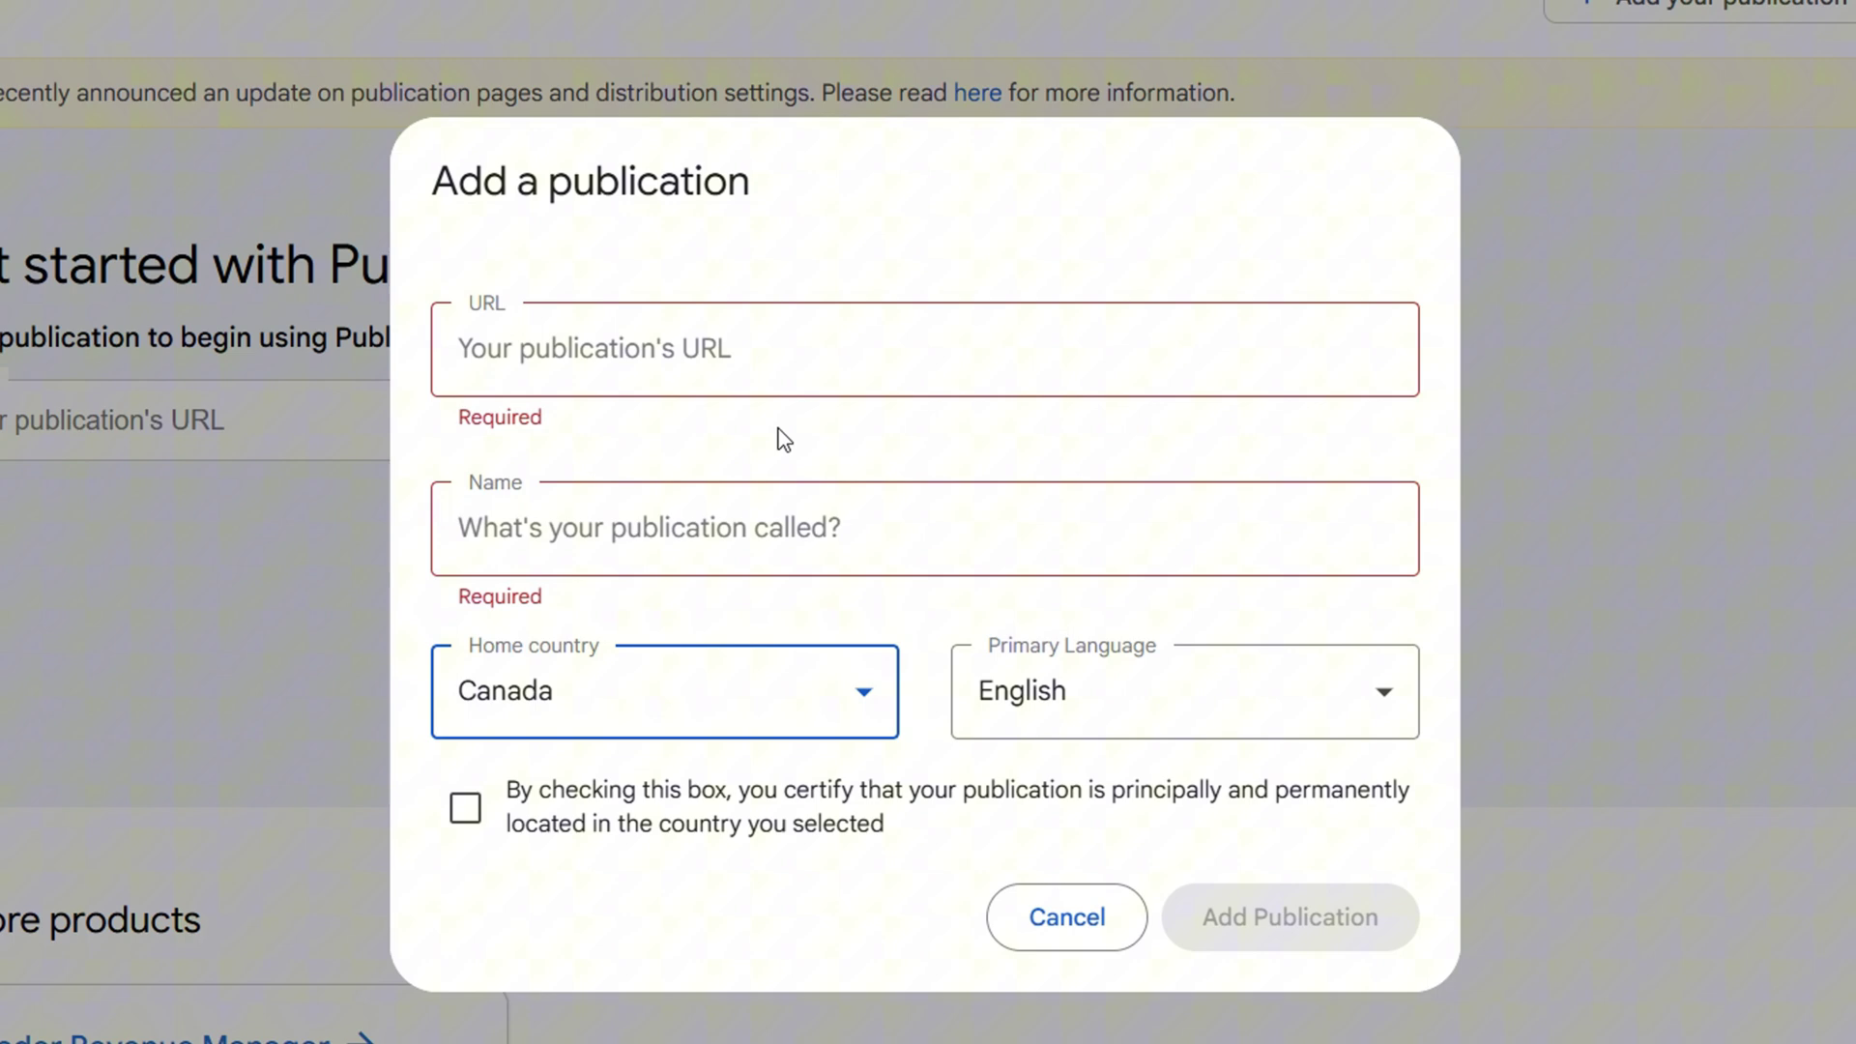
{"action": "left_click", "coordinate": [1320, 723]}
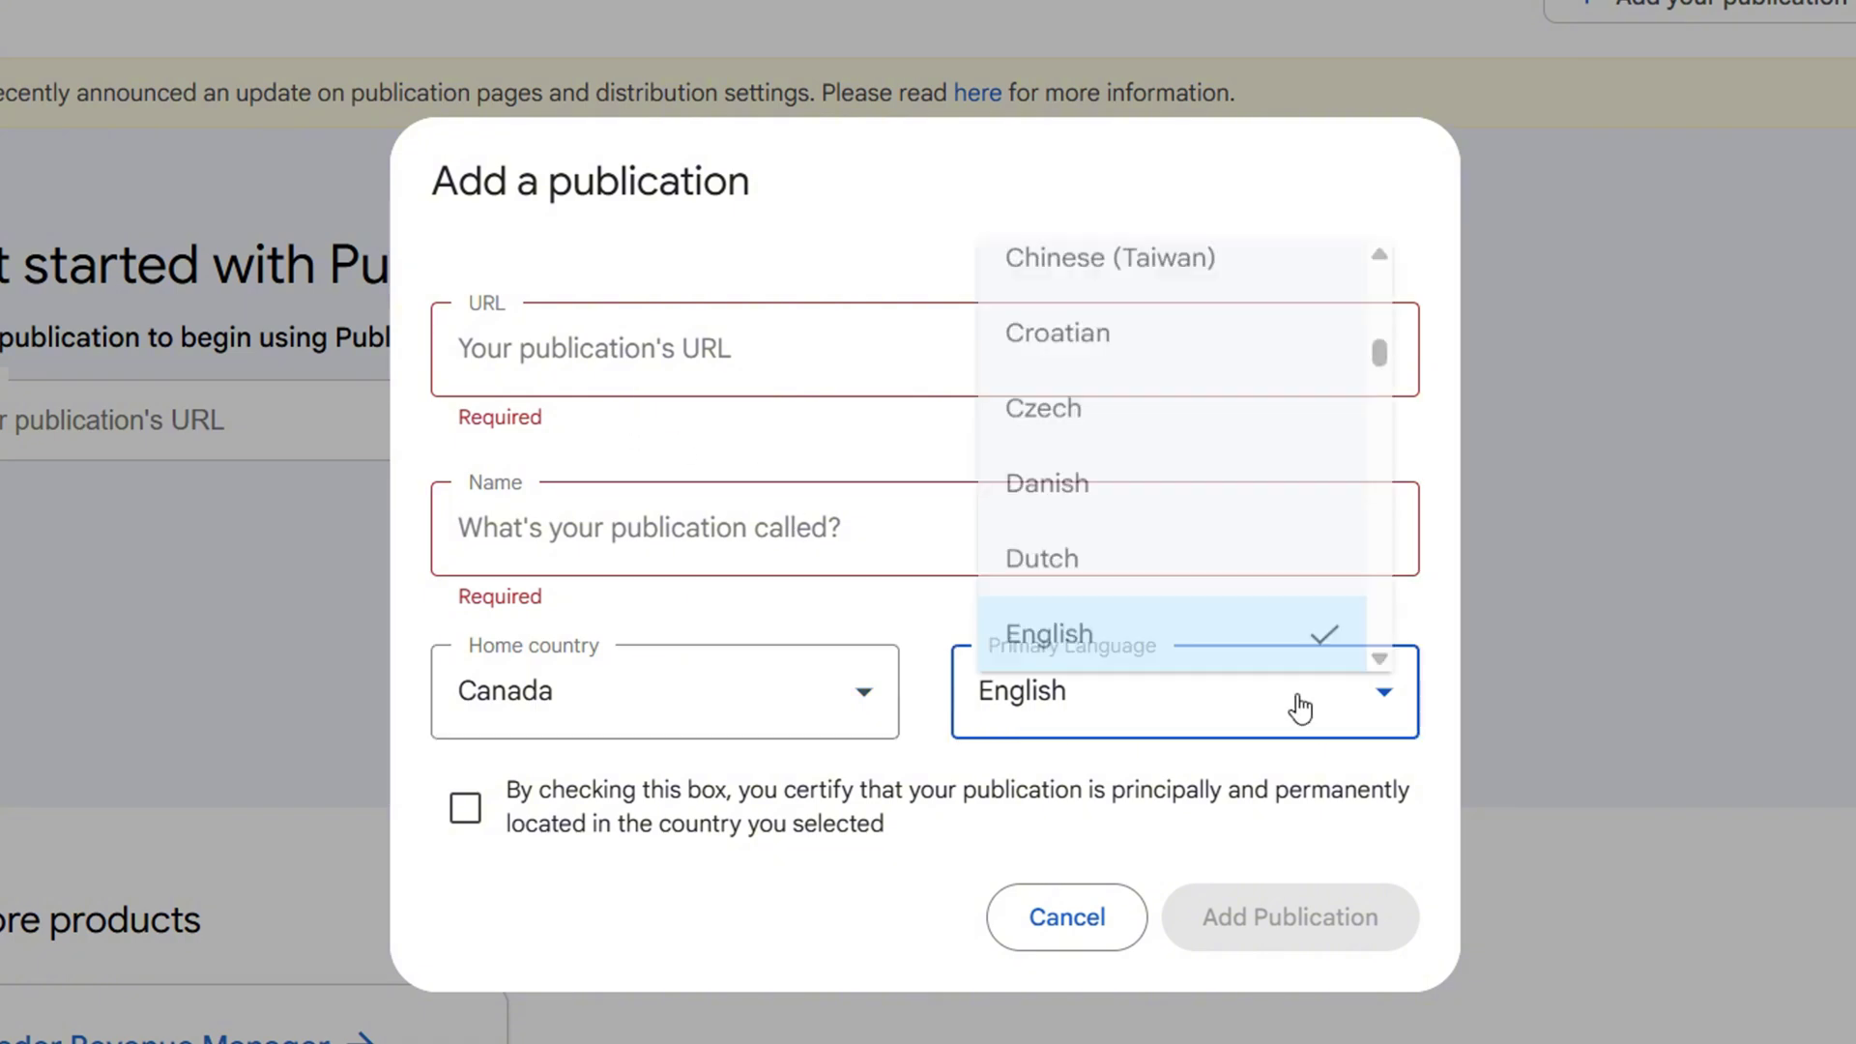
{"action": "left_click", "coordinate": [928, 643]}
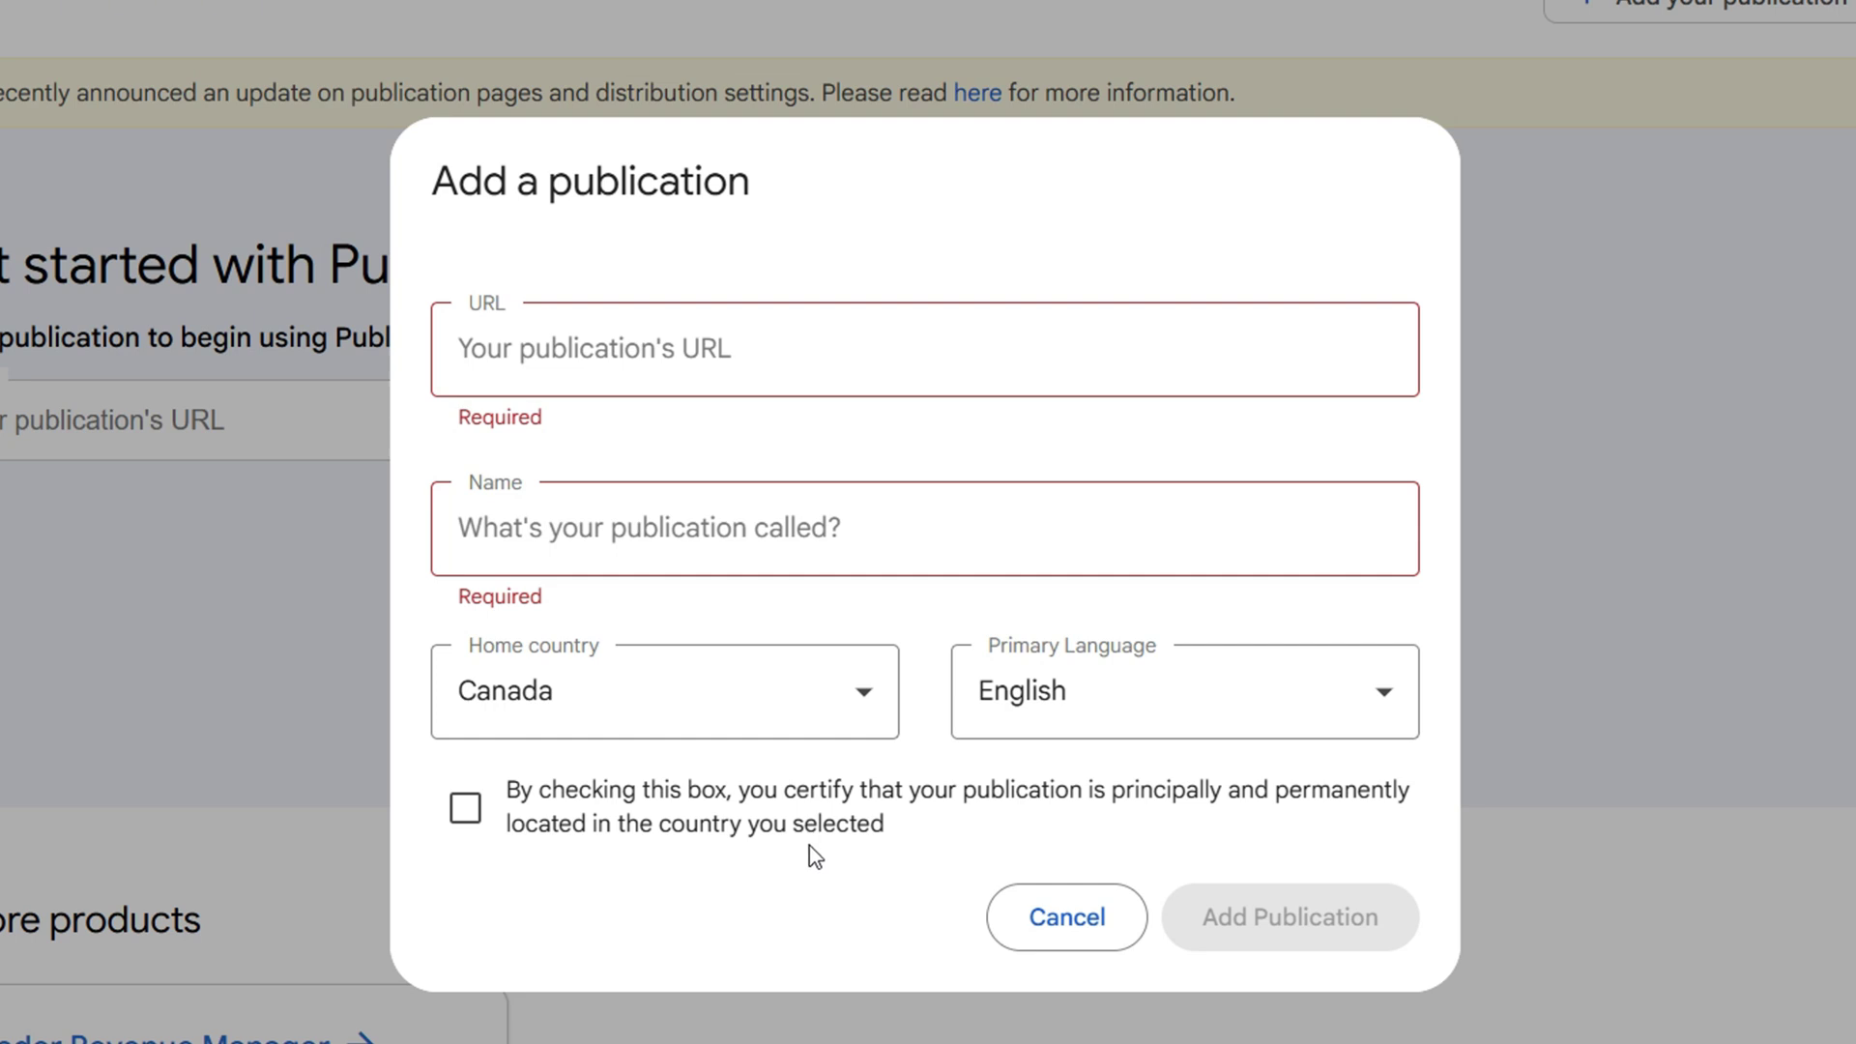
Step: Tick the Canada location certification and enter the URL ww.xxv.com
{"action": "left_click", "coordinate": [467, 812]}
{"action": "left_click", "coordinate": [671, 372]}
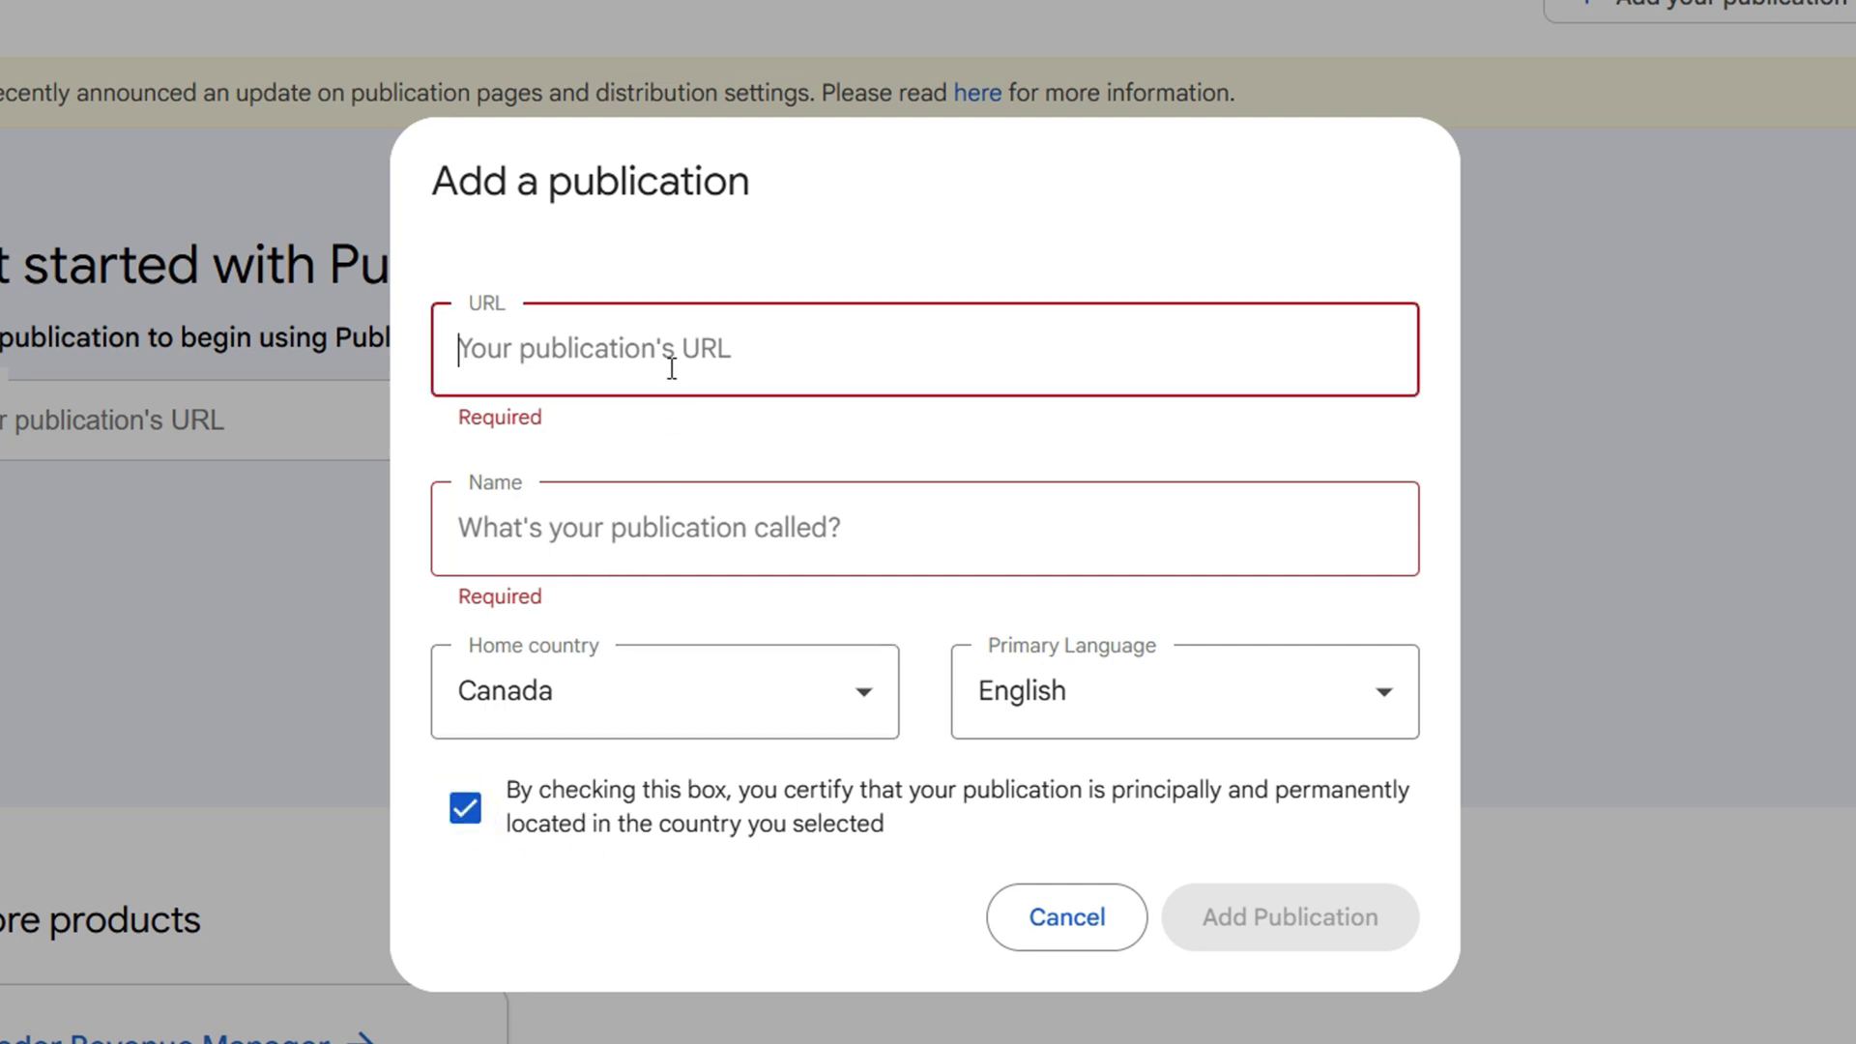
{"action": "type", "text": "xxv"}
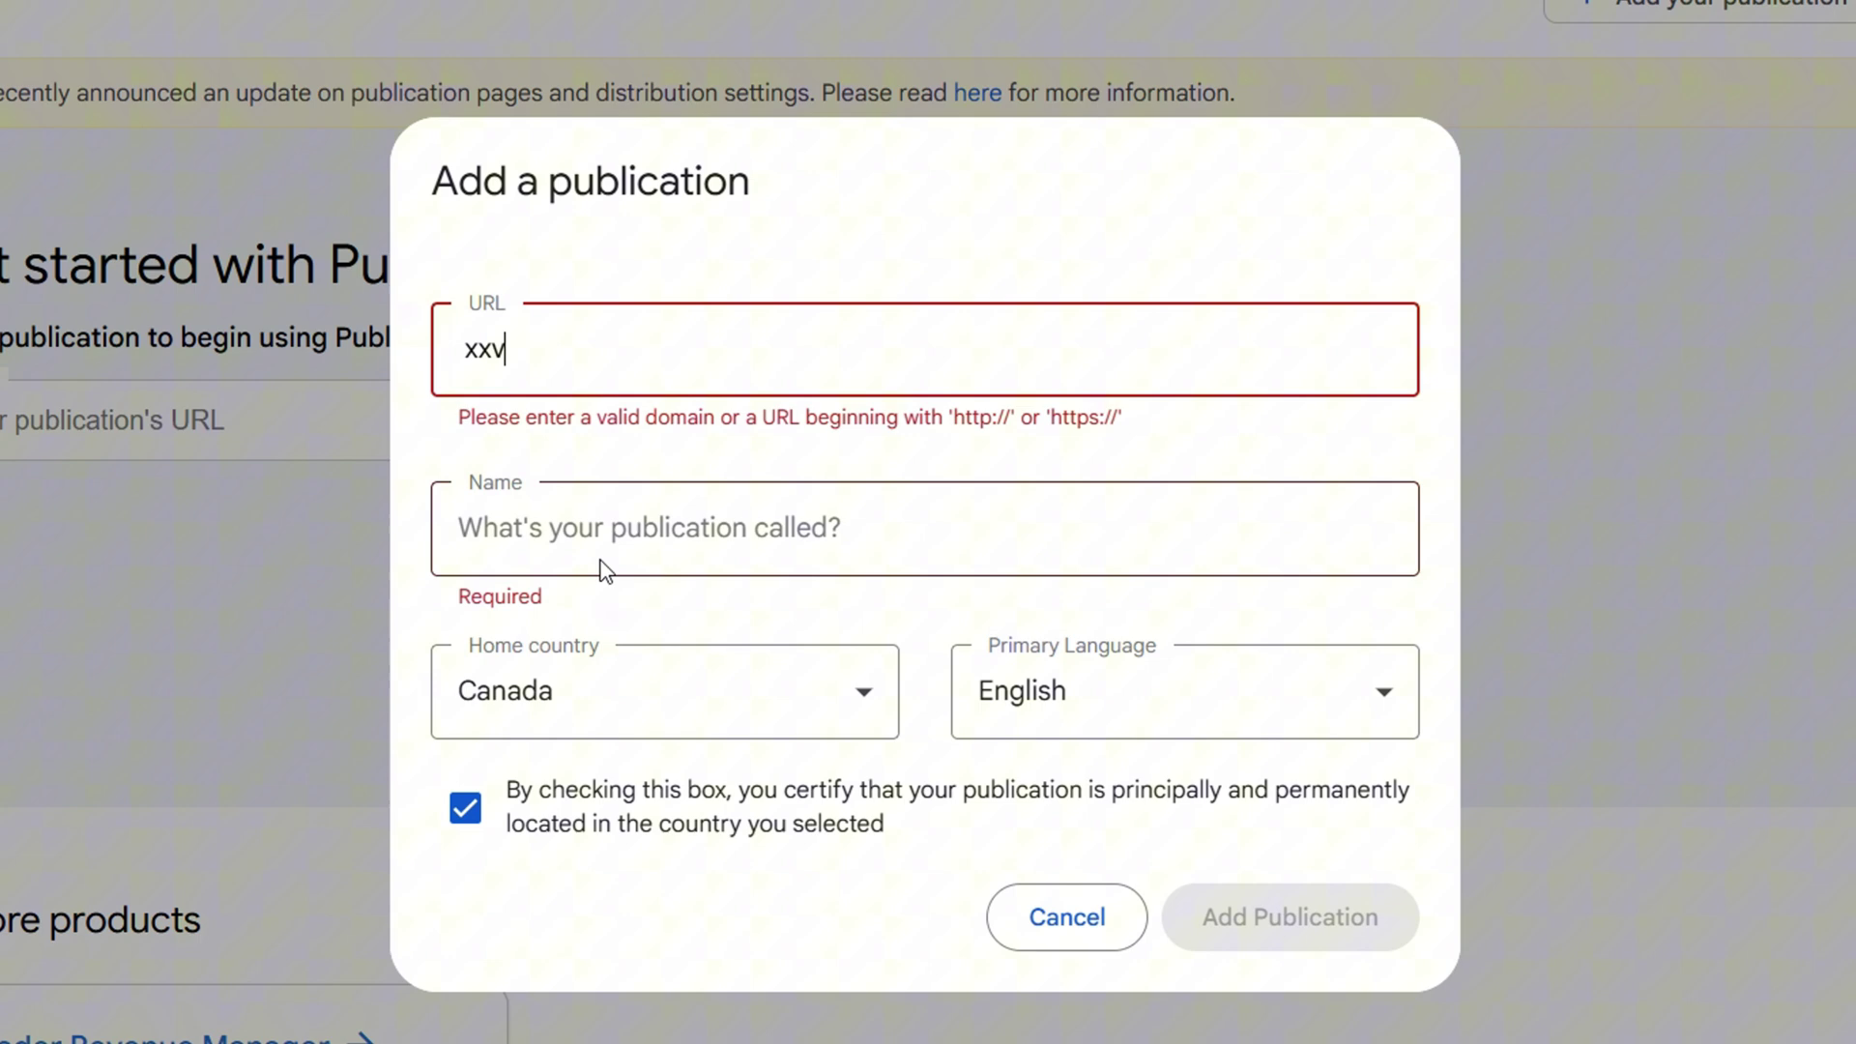
{"action": "type", "text": ".com"}
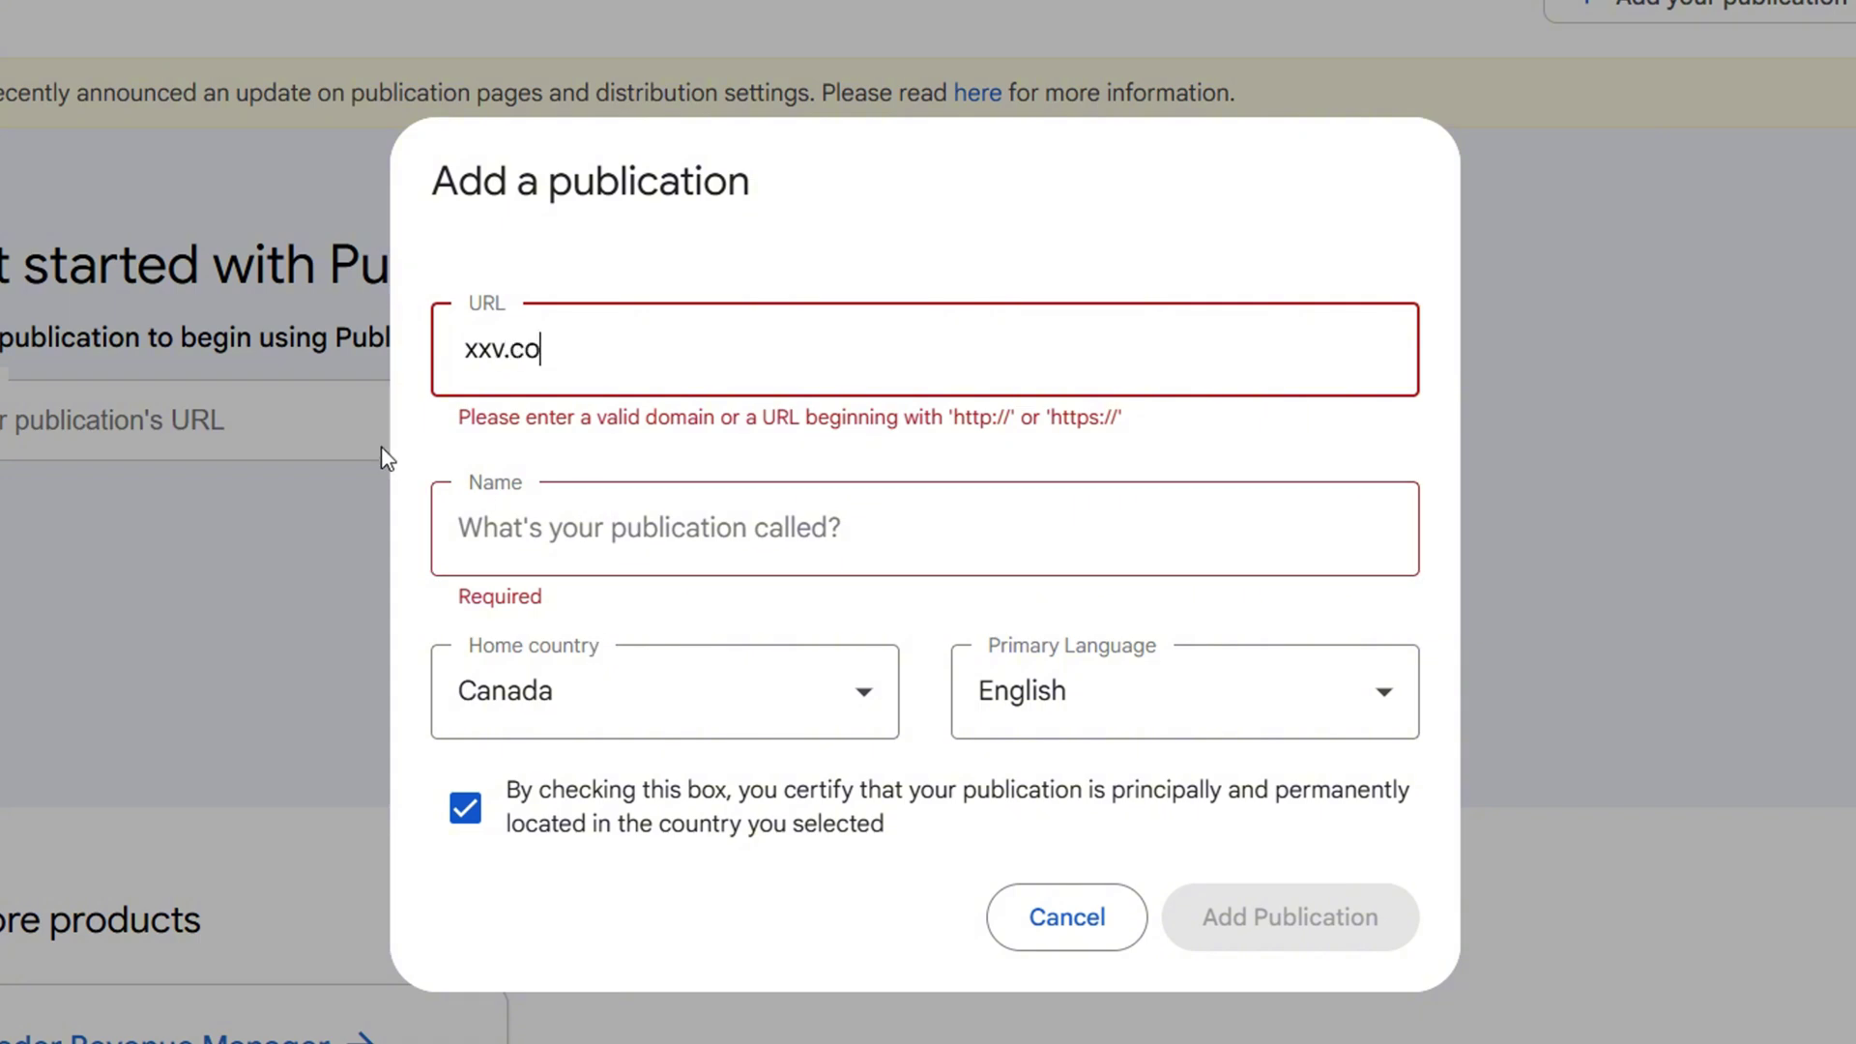
{"action": "left_click", "coordinate": [461, 344]}
{"action": "key", "text": "Delete"}
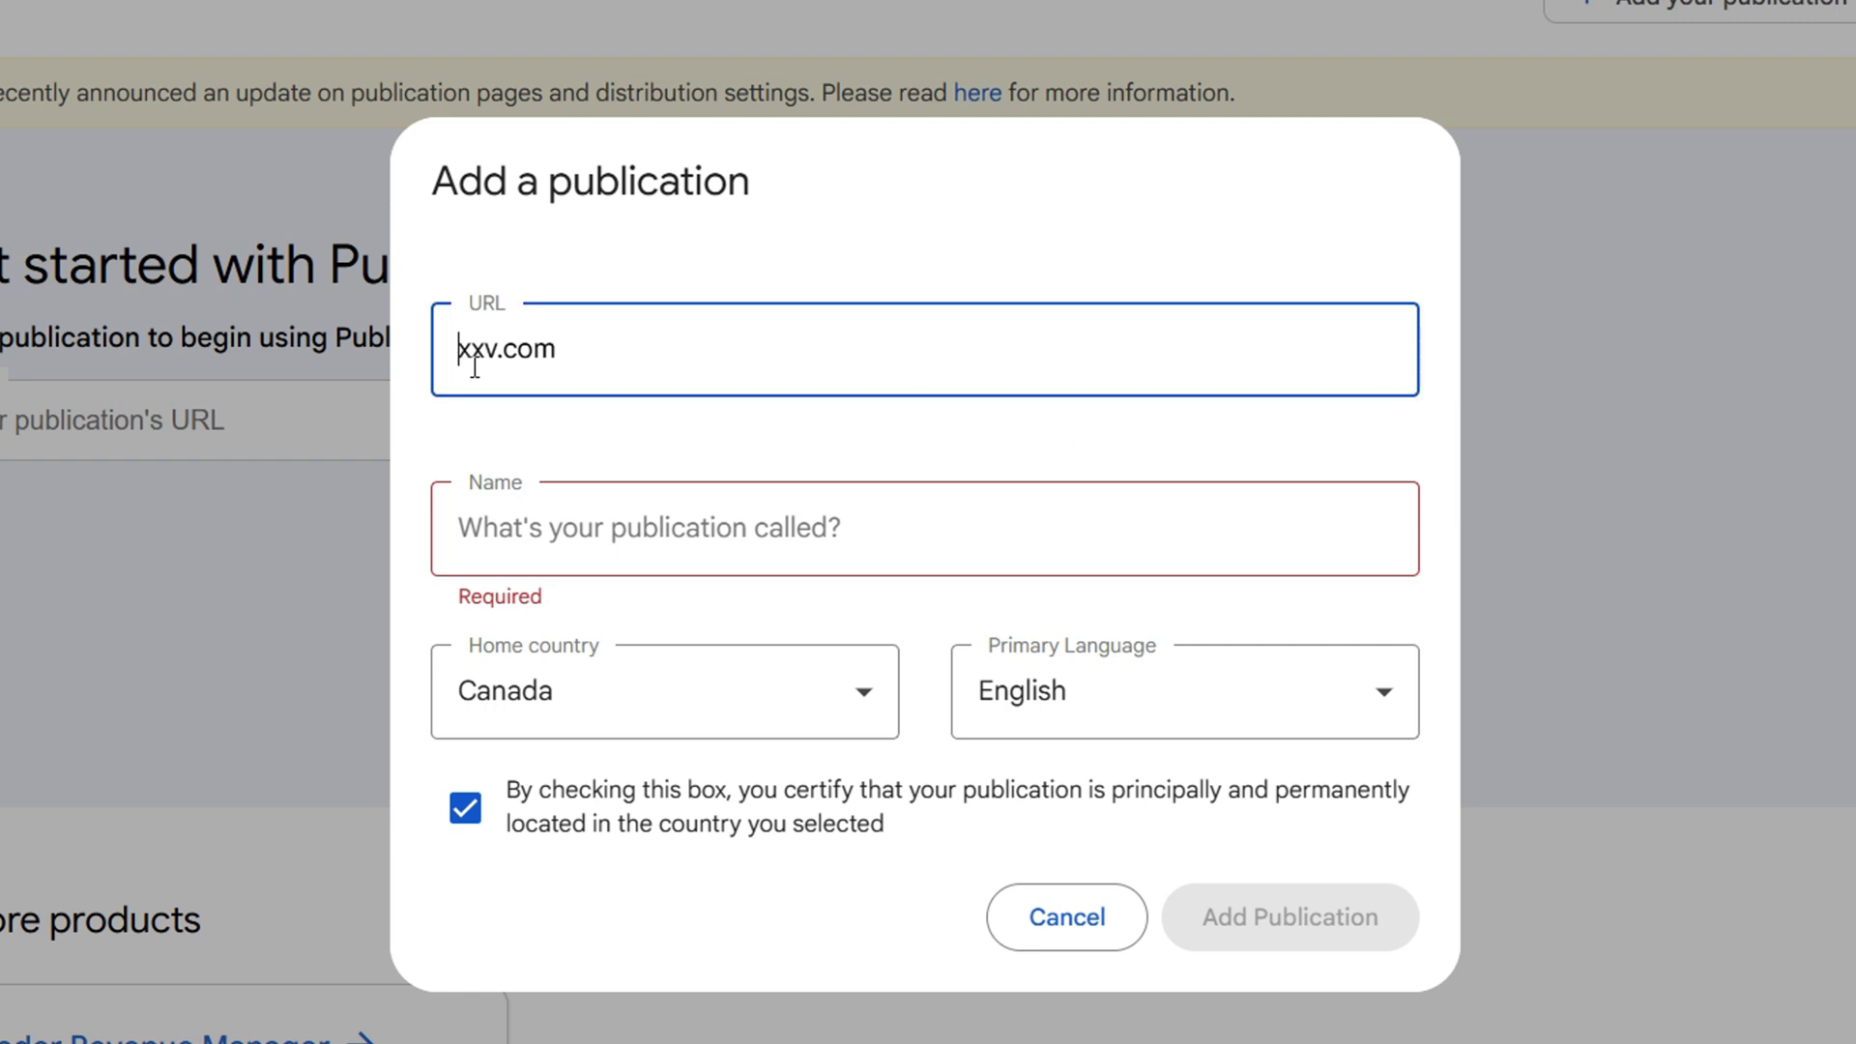
{"action": "type", "text": "ww."}
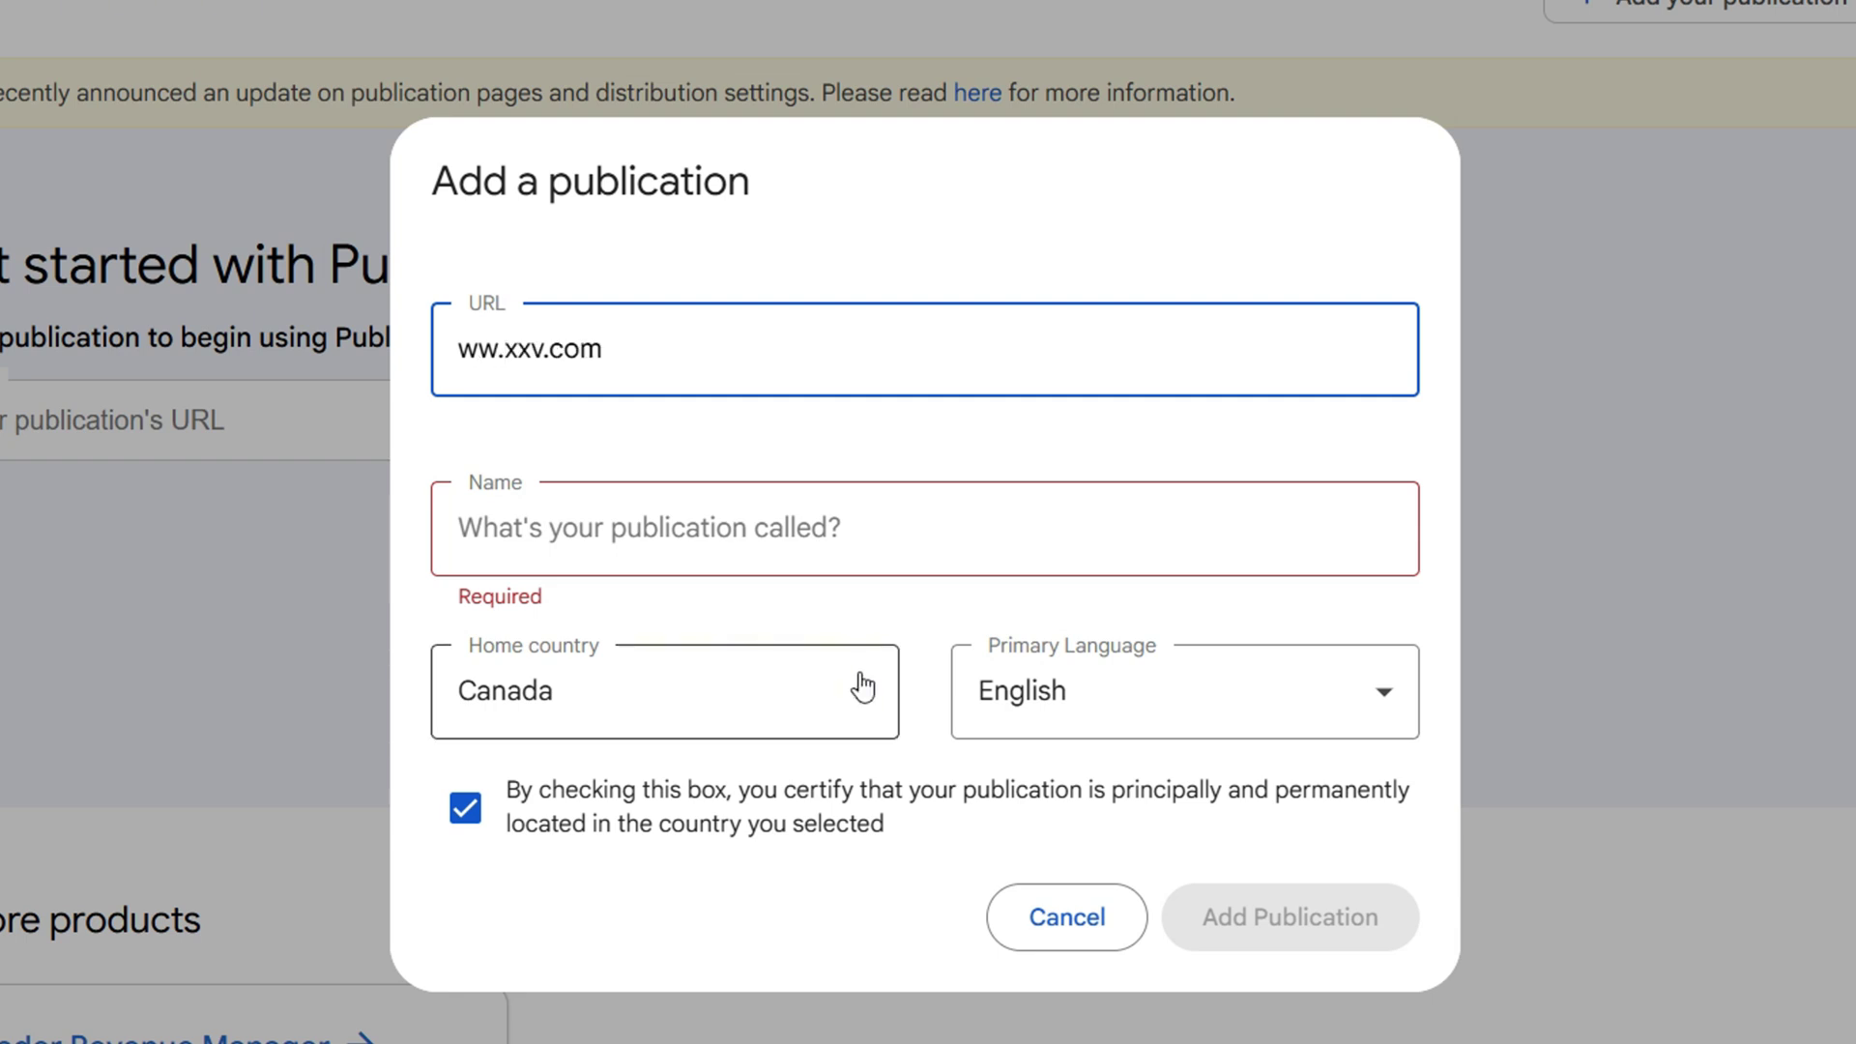
Step: Enter 'abc' as the publication name and go back to the Google News guide tab
{"action": "left_click", "coordinate": [791, 504]}
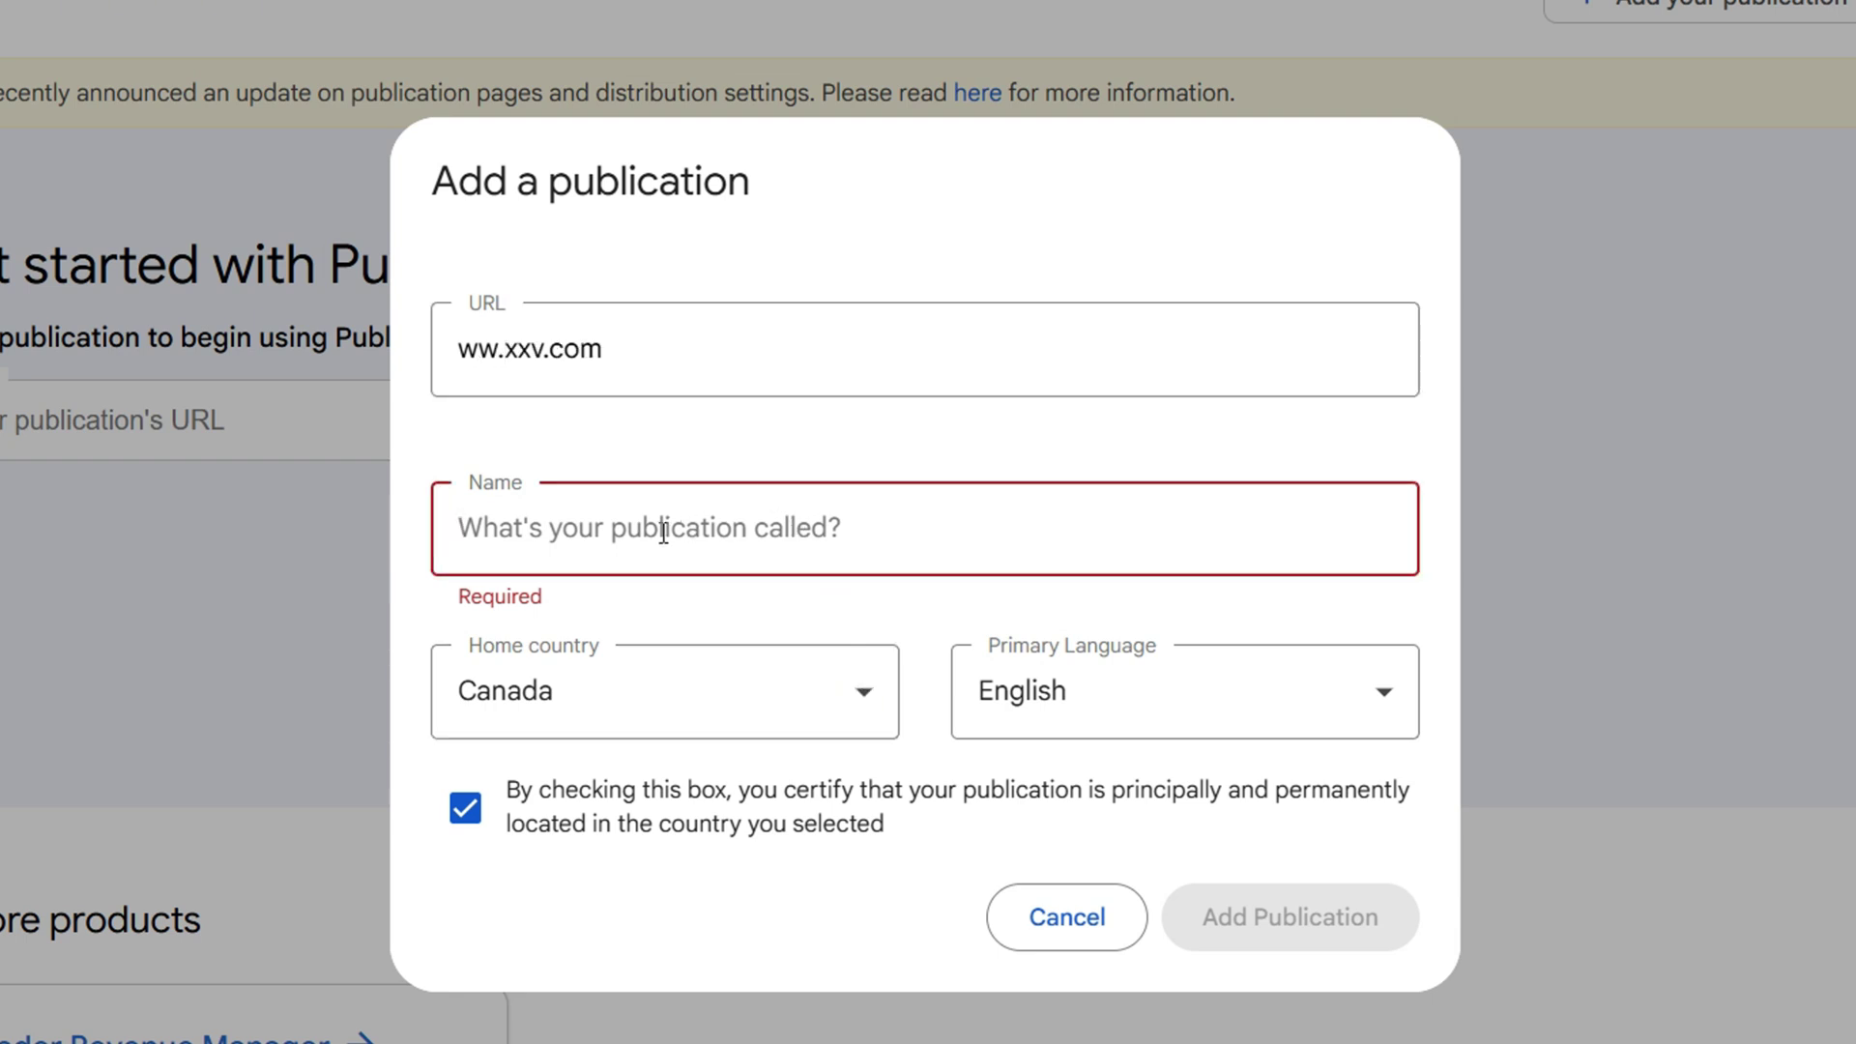
{"action": "type", "text": "abc"}
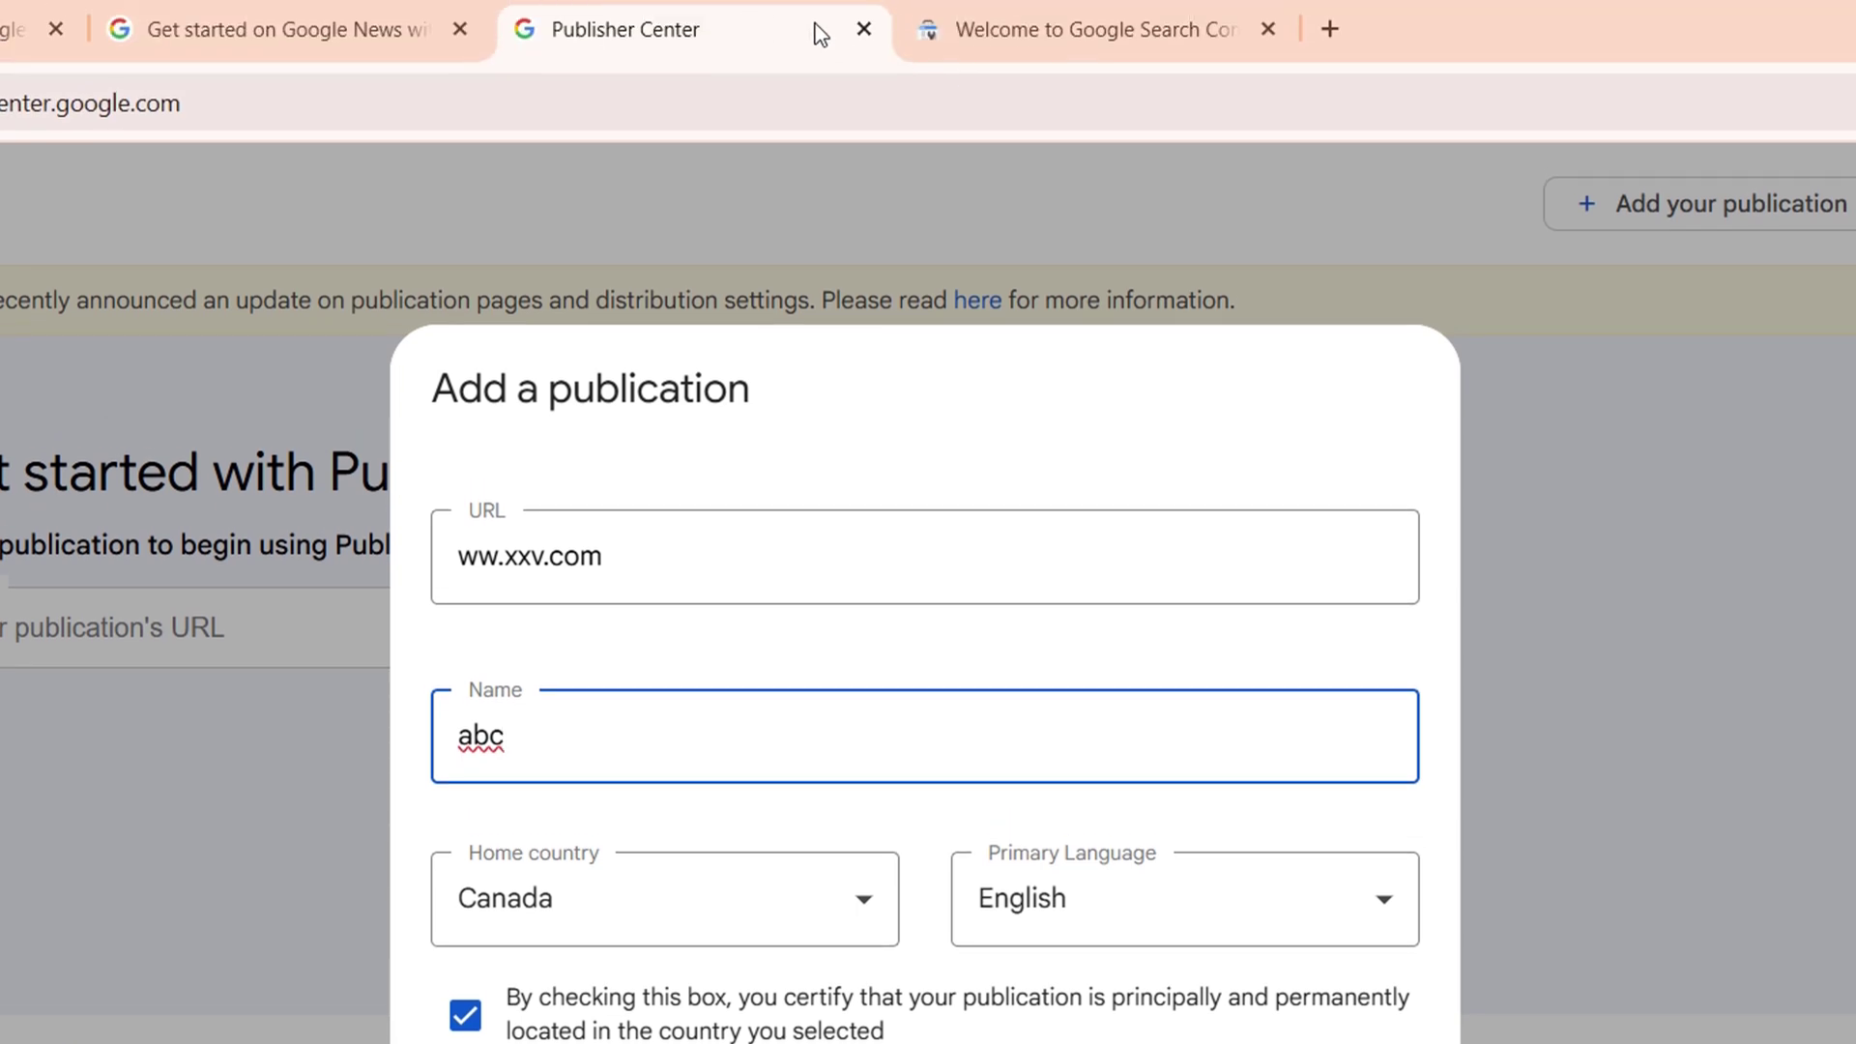
{"action": "left_click", "coordinate": [203, 29]}
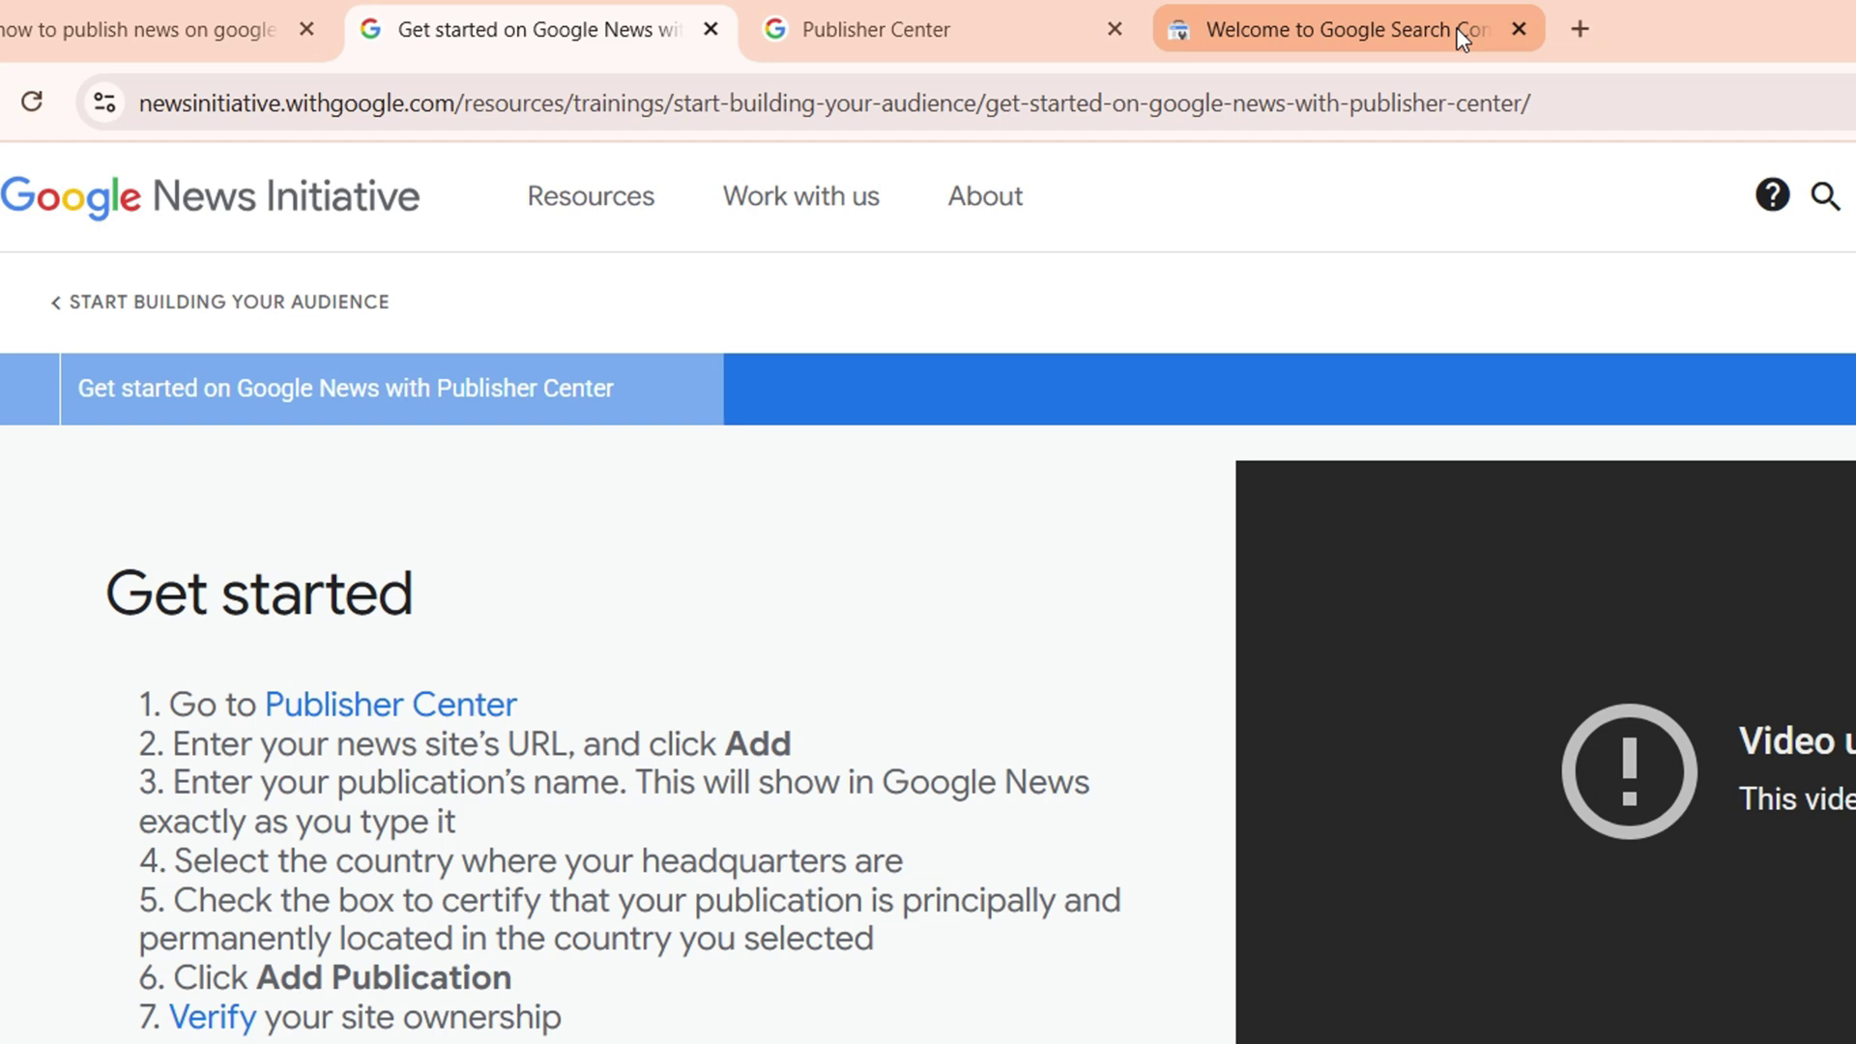
Step: Bring up the Search Console welcome tab offering Domain or URL prefix property types
{"action": "left_click", "coordinate": [1566, 31]}
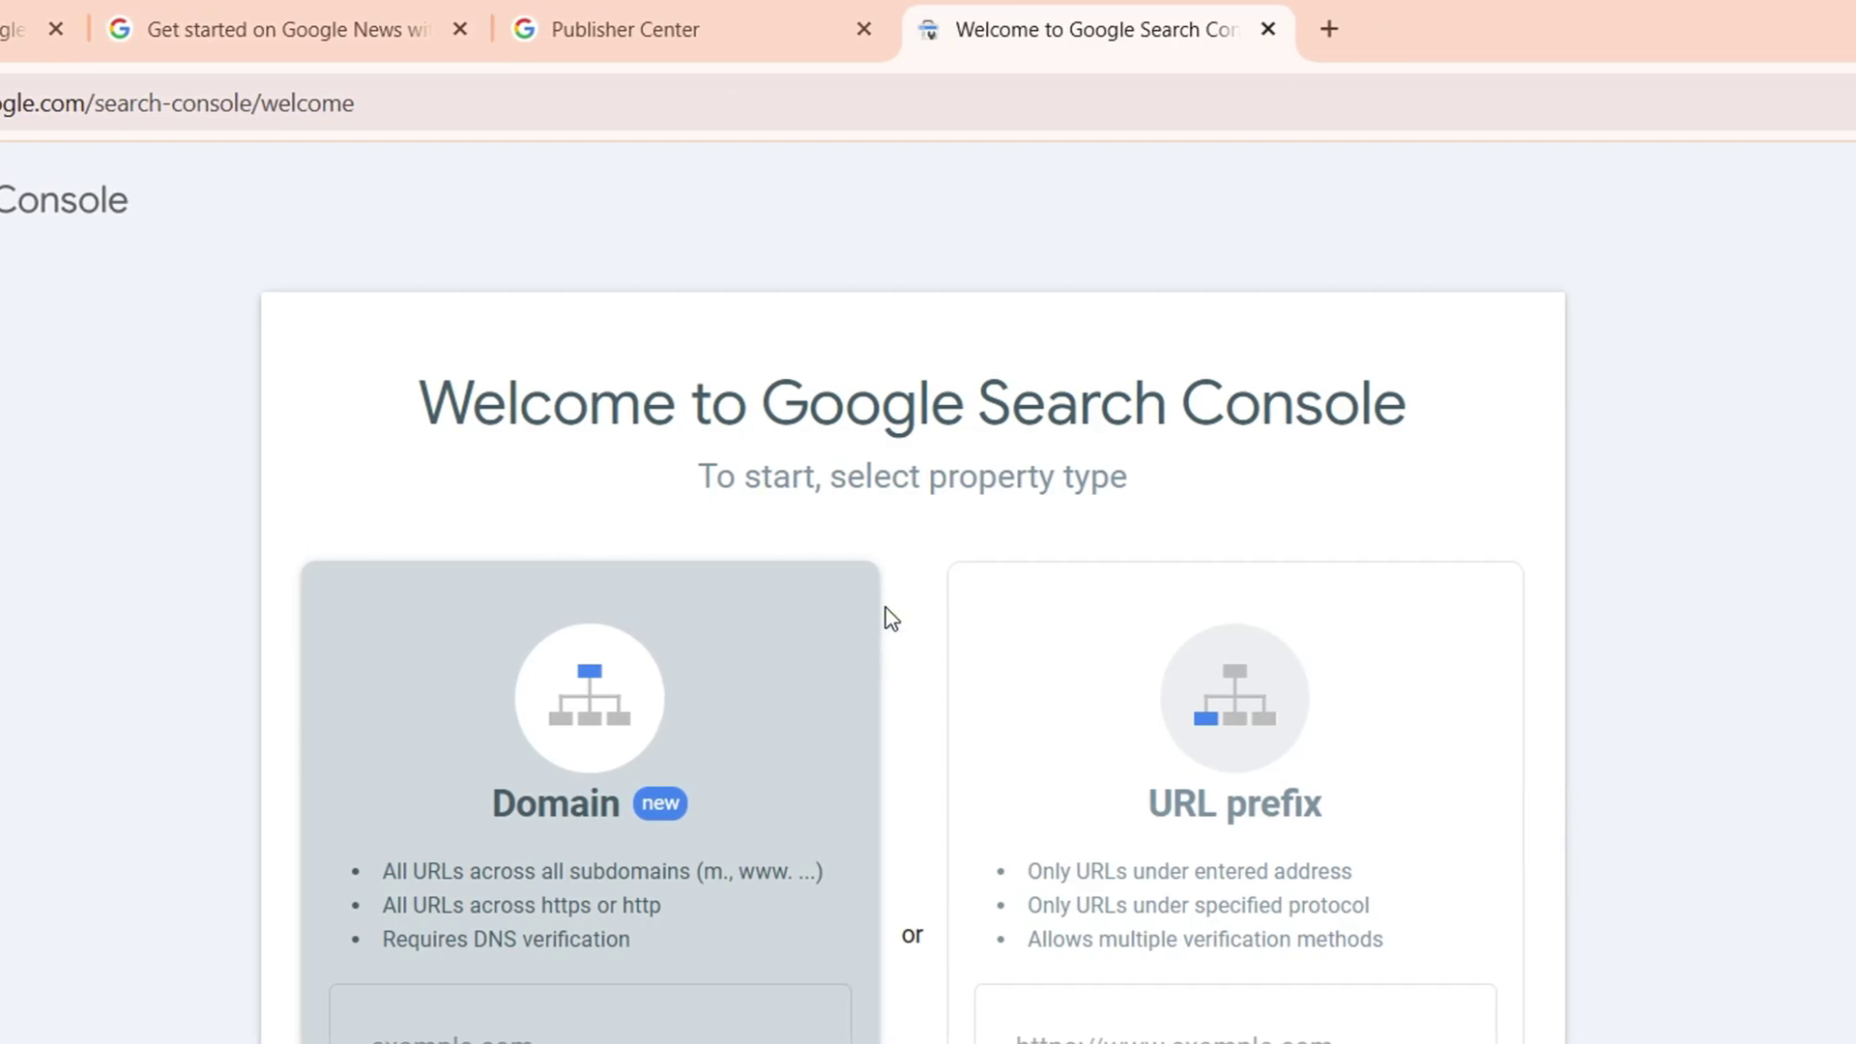